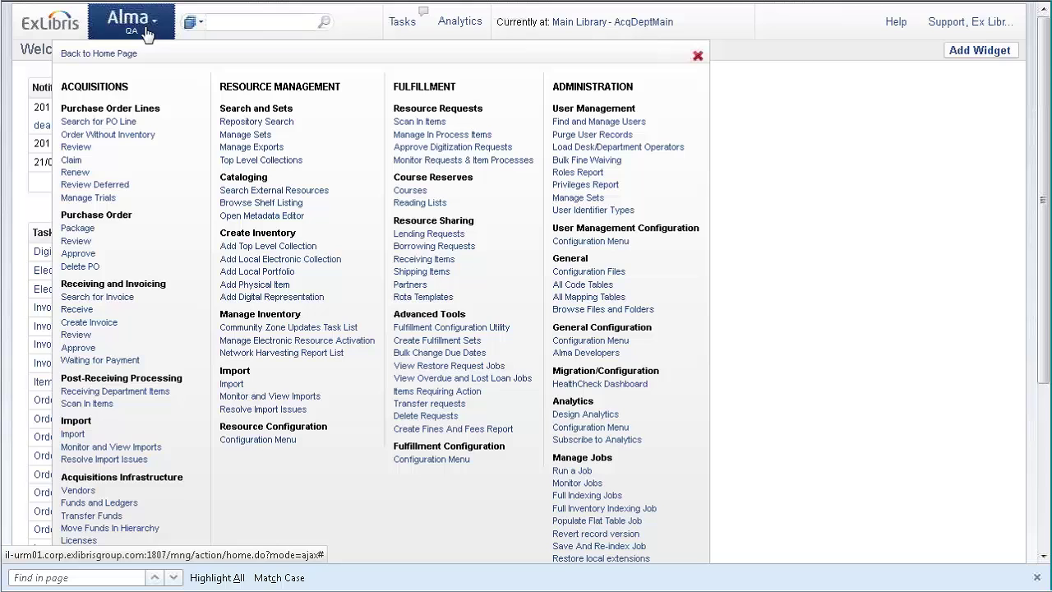
- Open the licenses list and start adding a license created from an ONIX-PL file
{"action": "left_click", "coordinate": [110, 527]}
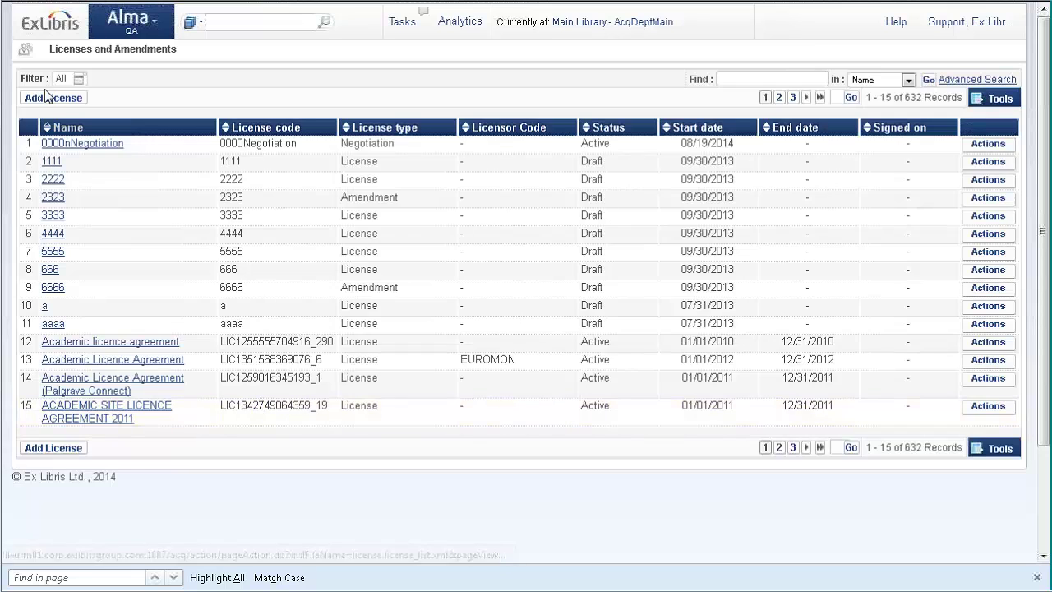
{"action": "left_click", "coordinate": [48, 105]}
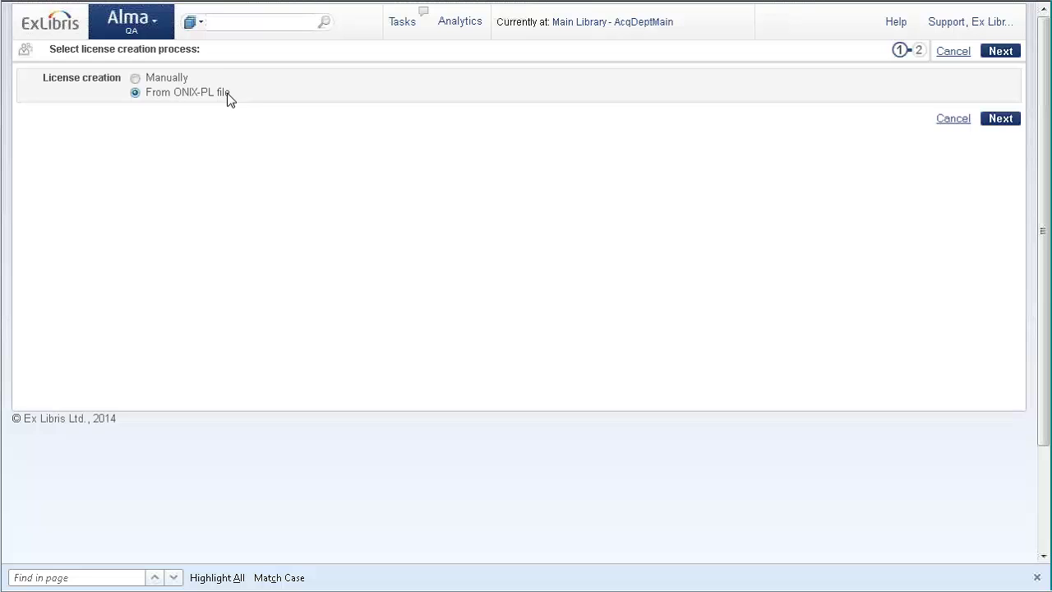
{"action": "left_click", "coordinate": [1001, 120]}
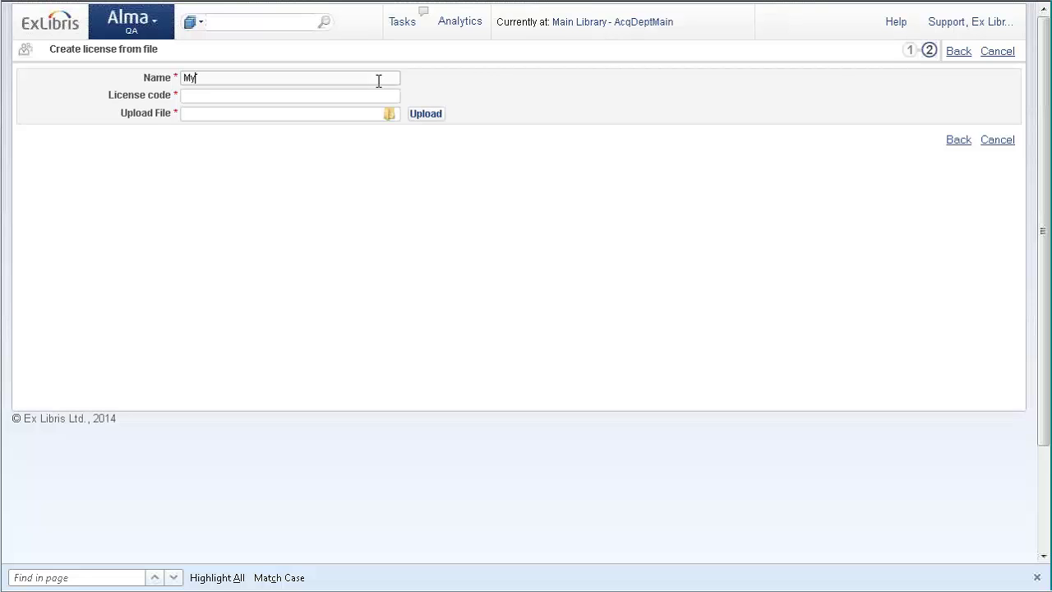
- Enter My-ONIX-PL-License as the license name and MY_ONIX as the license code
{"action": "left_click", "coordinate": [379, 81]}
{"action": "type", "text": "My-ONIX-PL-License"}
{"action": "left_click", "coordinate": [281, 97]}
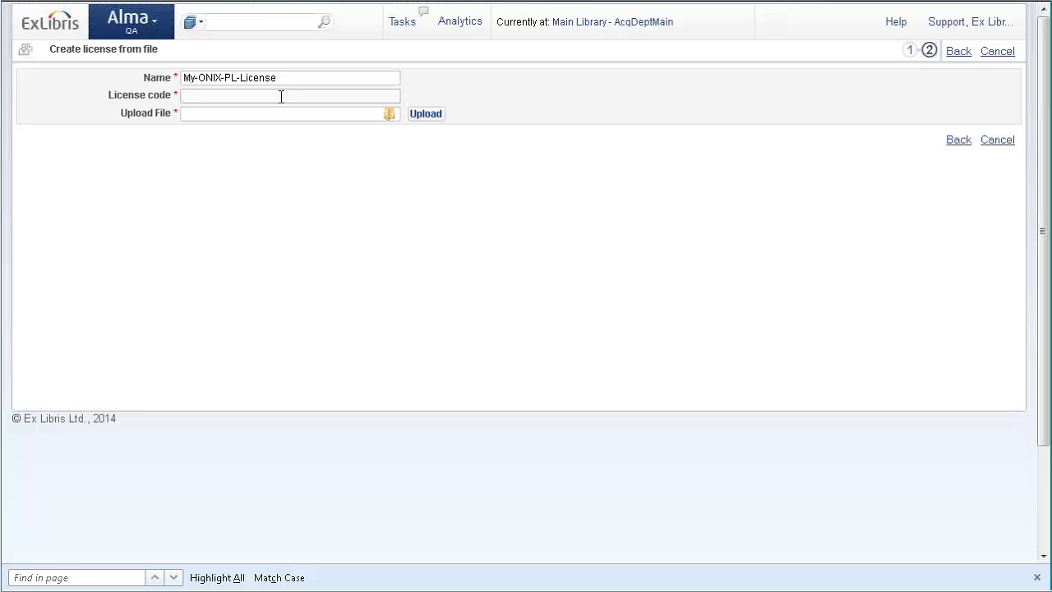
{"action": "type", "text": "MY_ONIX"}
- Choose My_ONIX-PL-License.xml from the 2014_10 folder and upload it to create the license
{"action": "left_click", "coordinate": [390, 117]}
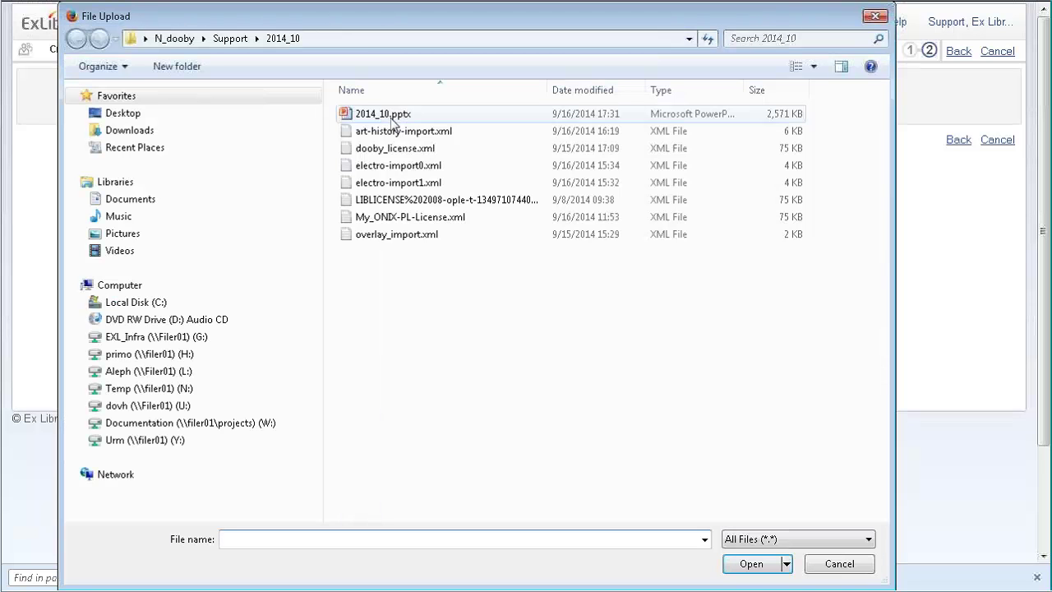
{"action": "left_click", "coordinate": [373, 215]}
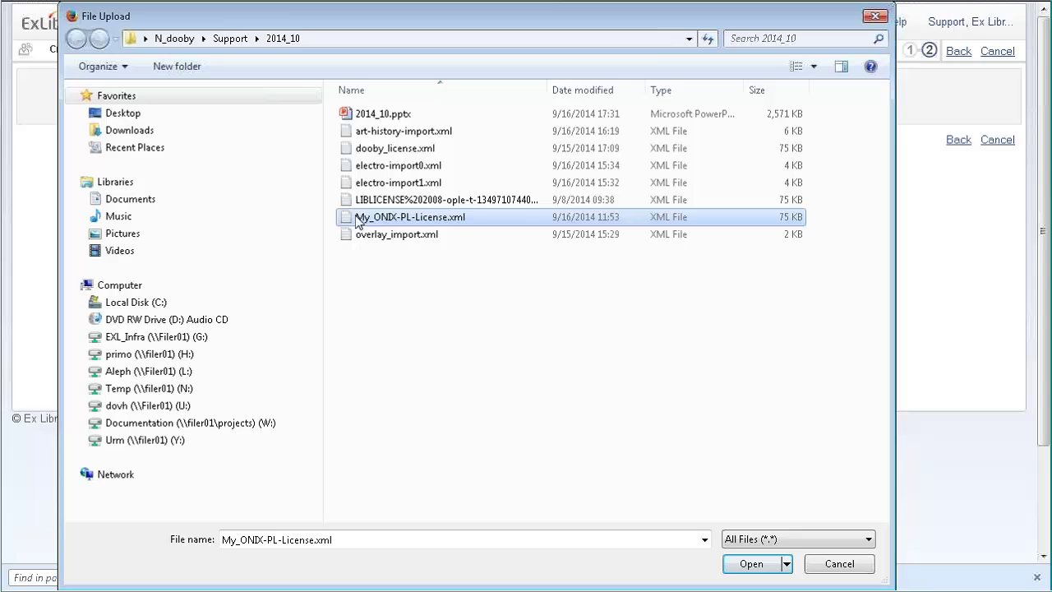
{"action": "left_click", "coordinate": [766, 564]}
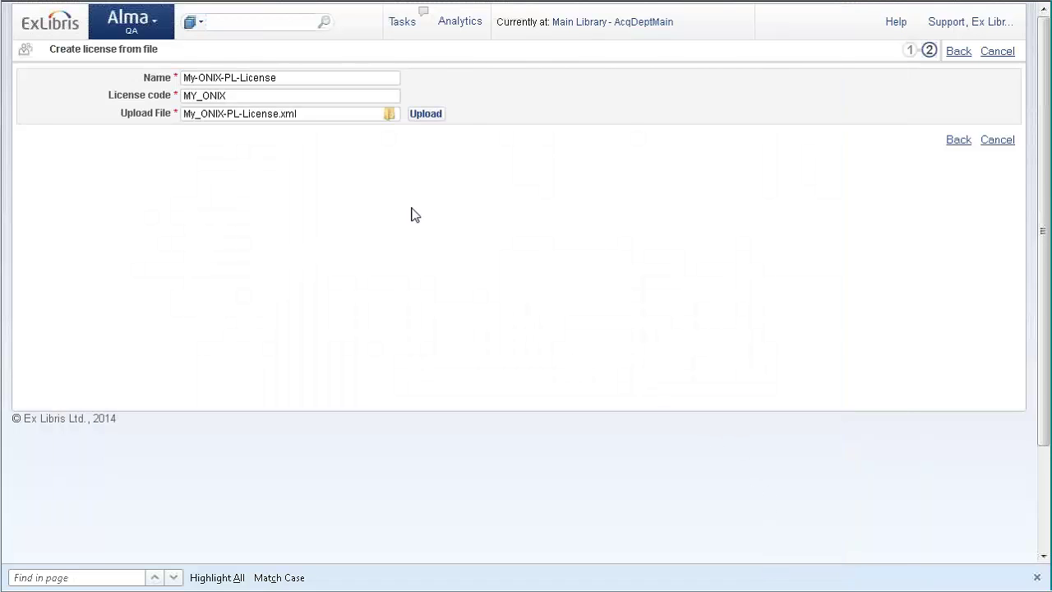
{"action": "left_click", "coordinate": [422, 115]}
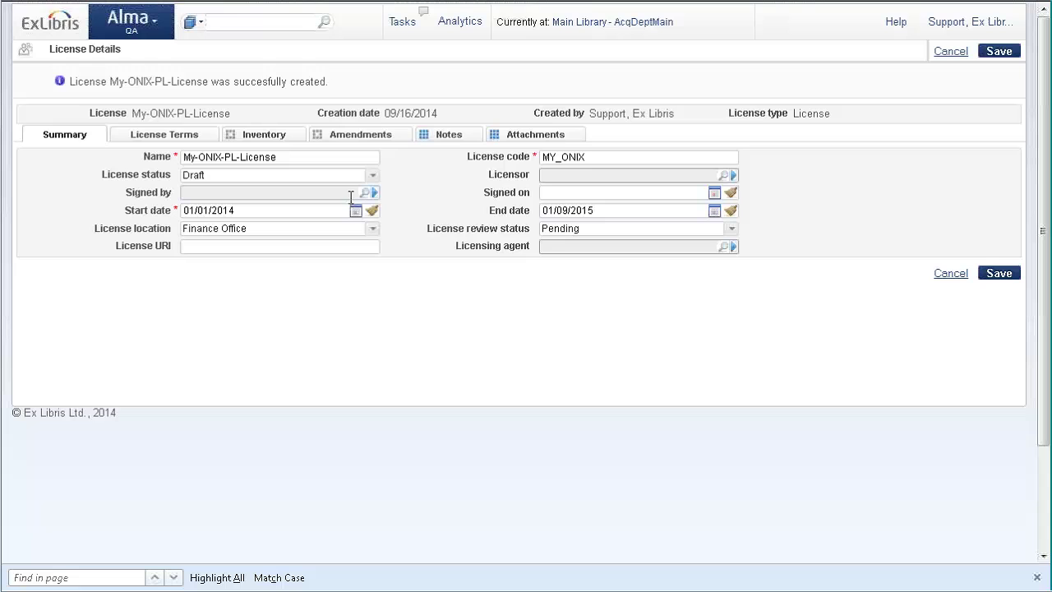
- Switch to Notepad++ and look through the source file My_ONIX-PL-License.xml, returning to its beginning
{"action": "key", "text": "alt+Tab"}
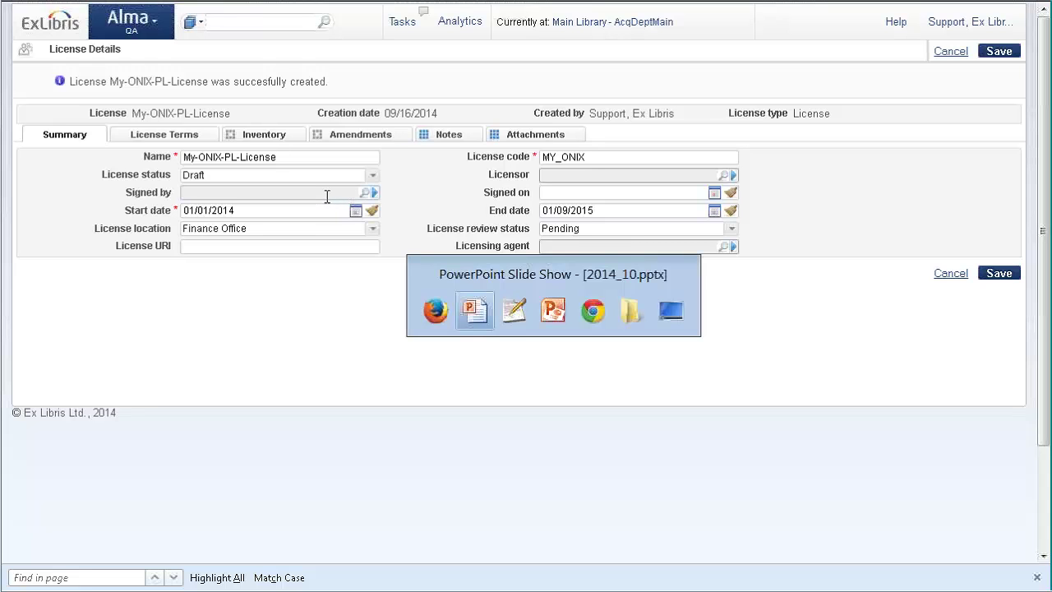
{"action": "key", "text": "alt+Tab"}
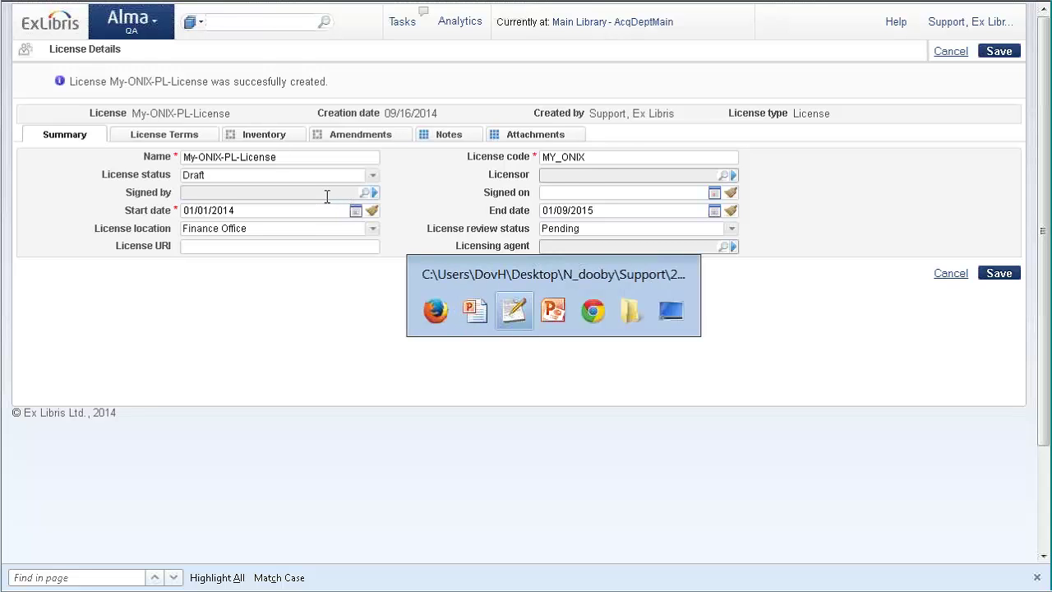
{"action": "scroll", "coordinate": [355, 197], "scroll_direction": "down", "scroll_amount": 9}
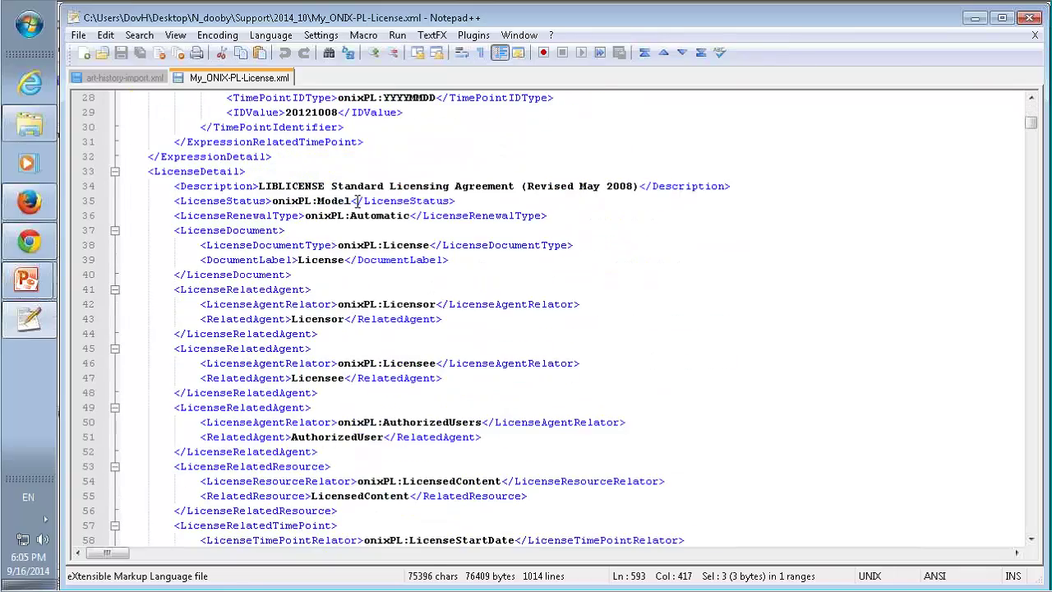
{"action": "scroll", "coordinate": [360, 203], "scroll_direction": "down", "scroll_amount": 20}
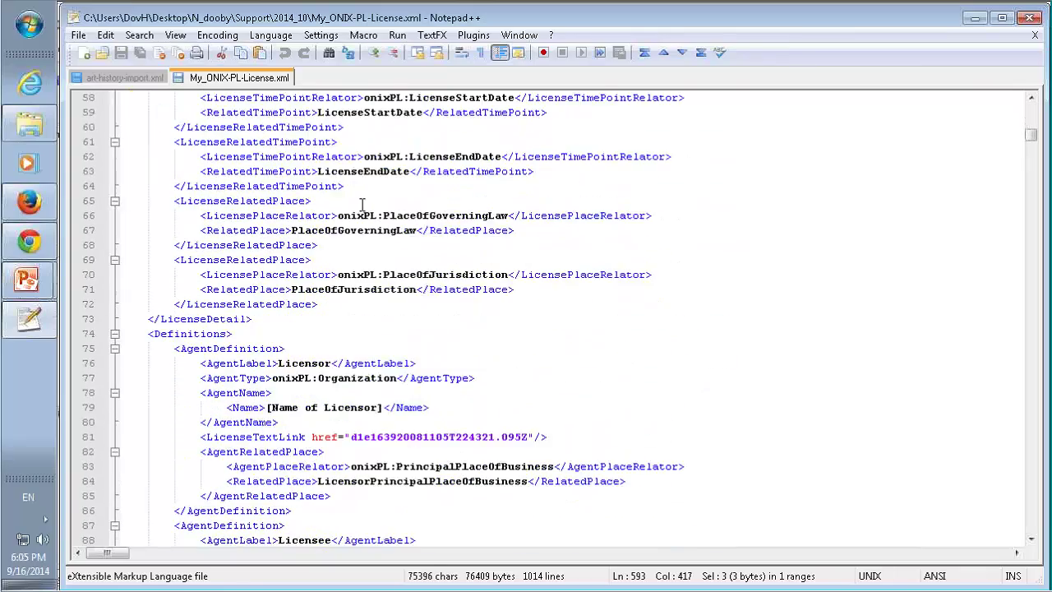
{"action": "scroll", "coordinate": [411, 224], "scroll_direction": "down", "scroll_amount": 20}
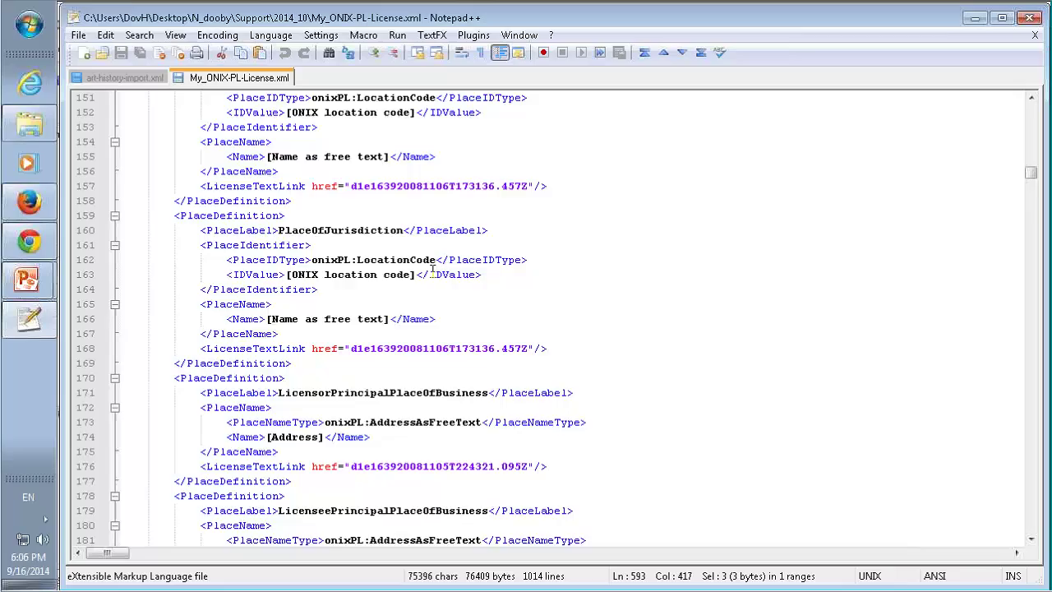
{"action": "scroll", "coordinate": [435, 273], "scroll_direction": "down", "scroll_amount": 10}
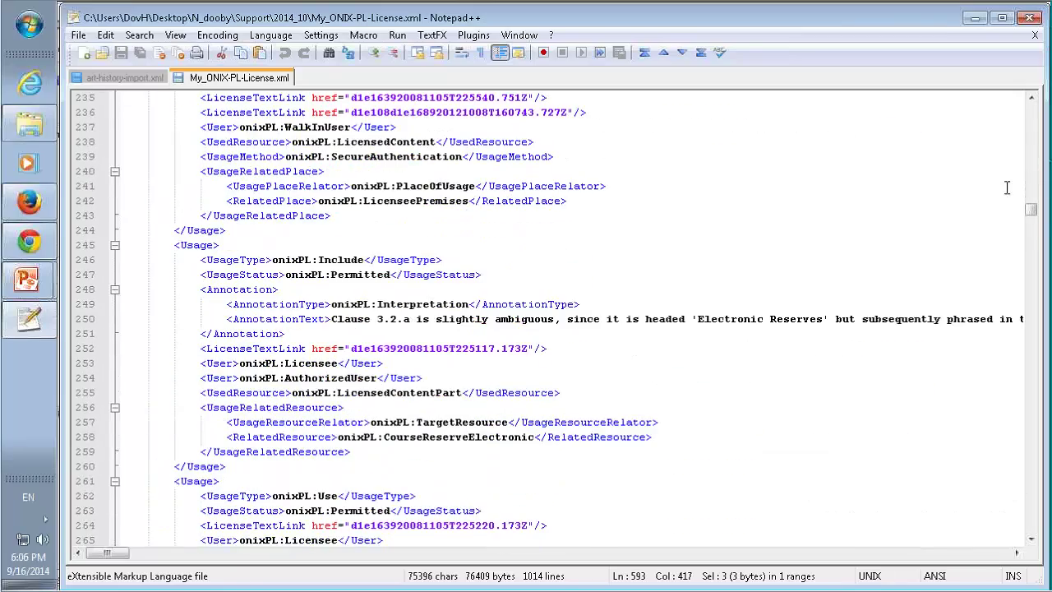
{"action": "left_click_drag", "start_coordinate": [1036, 218], "coordinate": [1035, 107]}
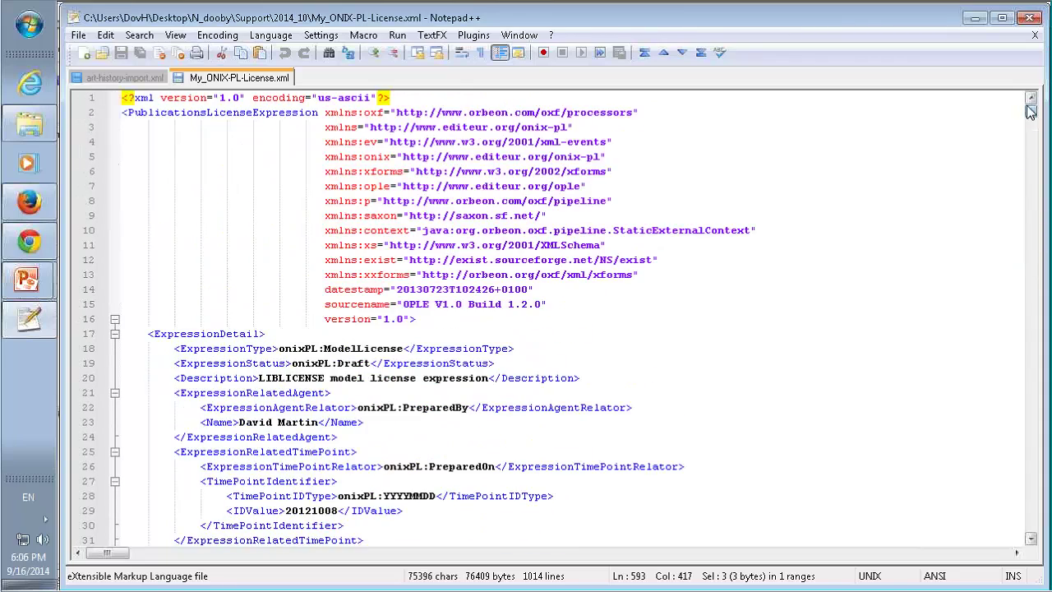
- Search the license XML for "date" and for "2015" to locate the license start and end dates
{"action": "key", "text": "ctrl+f"}
{"action": "type", "text": "date"}
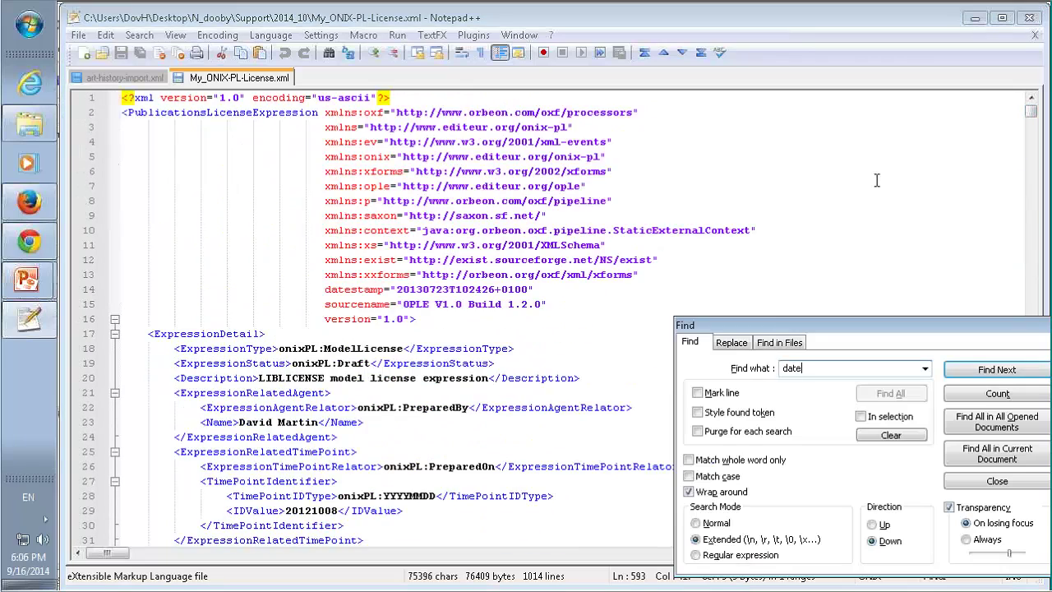
{"action": "left_click", "coordinate": [990, 369]}
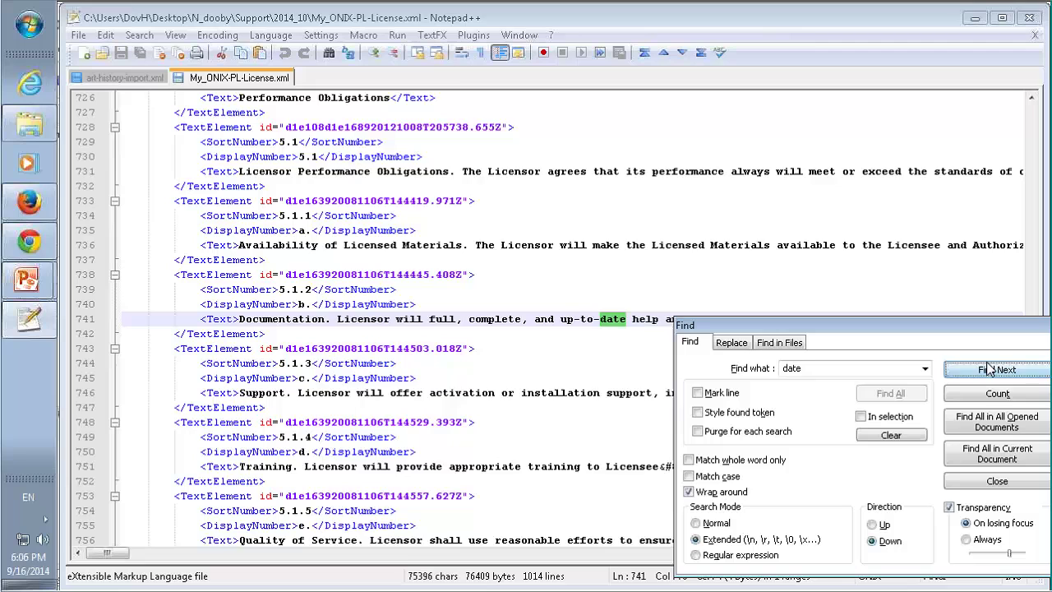
{"action": "left_click", "coordinate": [989, 369]}
{"action": "double_click", "coordinate": [791, 368]}
{"action": "type", "text": "2015"}
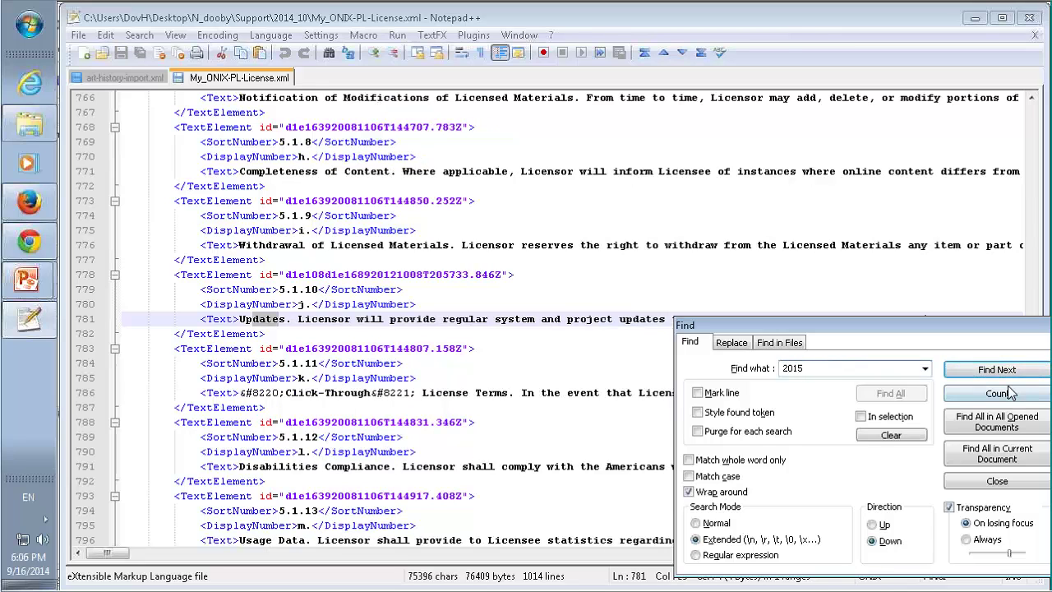
{"action": "left_click", "coordinate": [996, 371]}
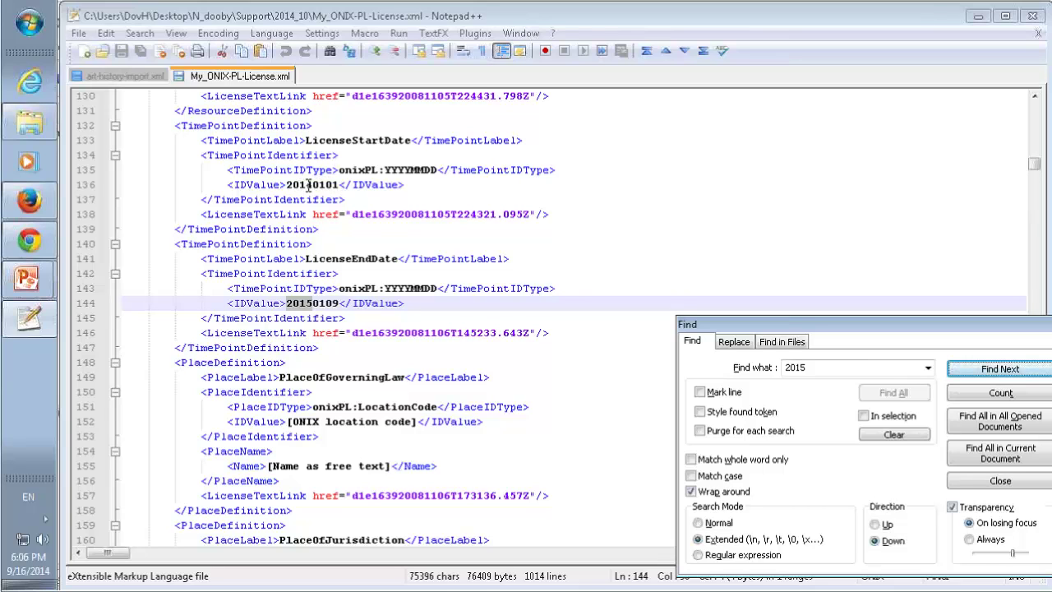
- Return to Alma in Firefox, compare the summary dates with the XML, and review the imported license terms
{"action": "left_click", "coordinate": [26, 226]}
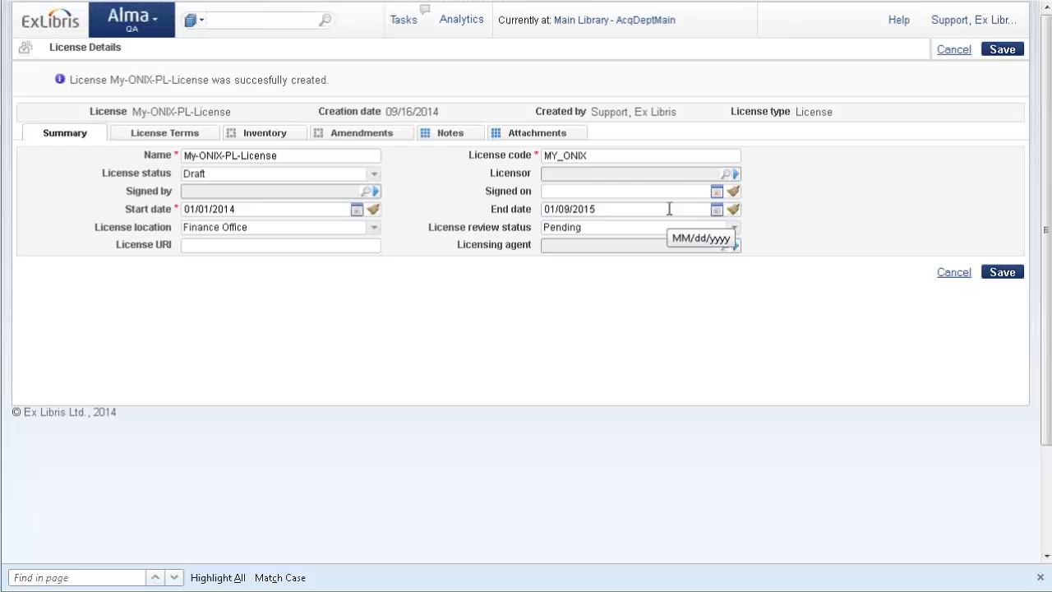
{"action": "left_click", "coordinate": [177, 140]}
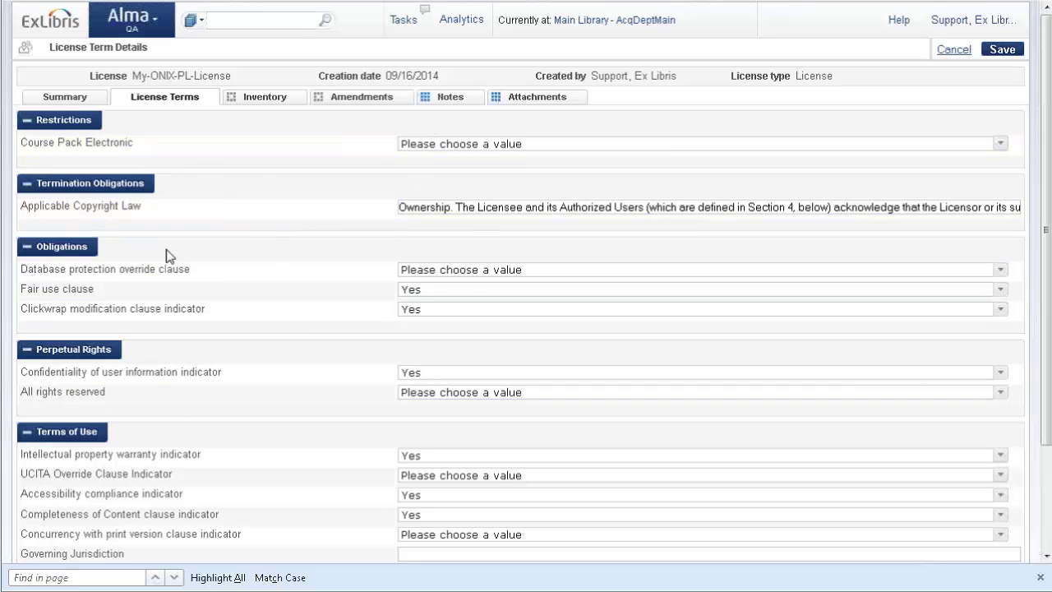
{"action": "scroll", "coordinate": [238, 205], "scroll_direction": "down", "scroll_amount": 3}
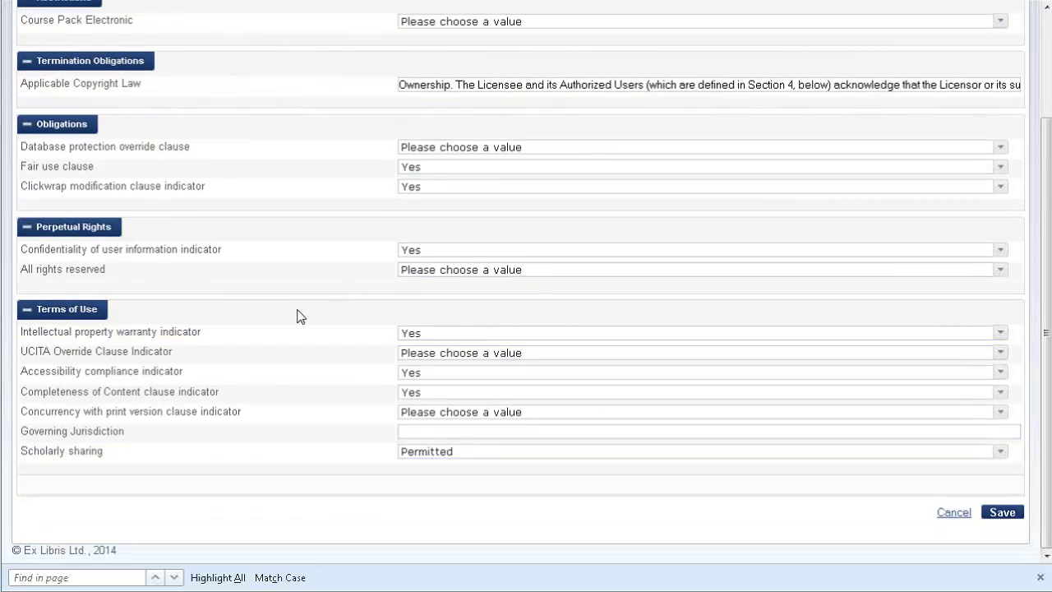
{"action": "scroll", "coordinate": [291, 340], "scroll_direction": "up", "scroll_amount": 3}
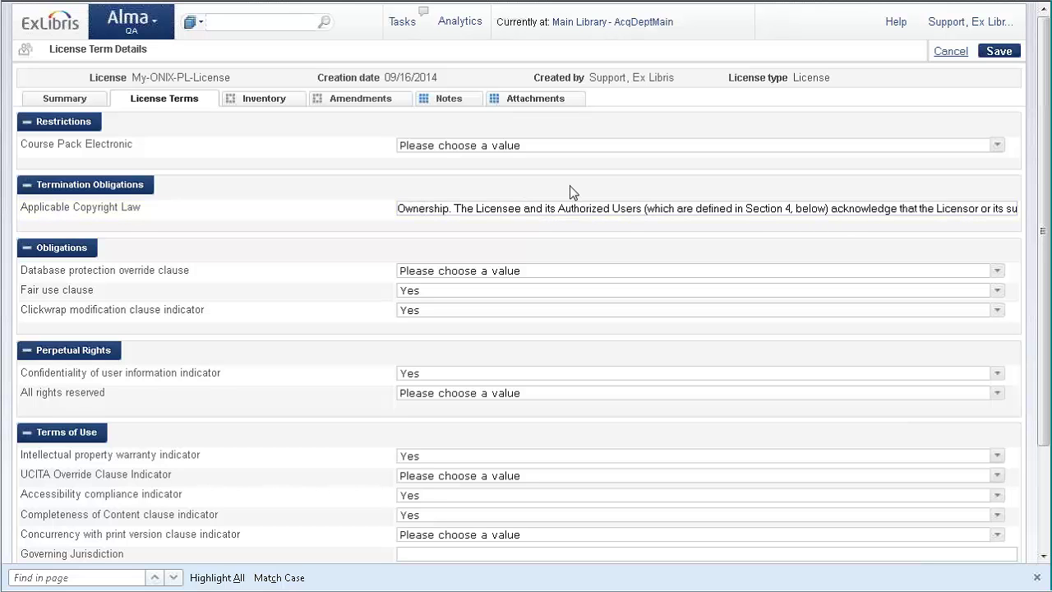
- Copy the phrase "The Licensee and its Authorized Users" from the Applicable Copyright Law term
{"action": "left_click_drag", "start_coordinate": [455, 210], "coordinate": [645, 208]}
{"action": "key", "text": "ctrl+c"}
{"action": "left_click", "coordinate": [633, 209]}
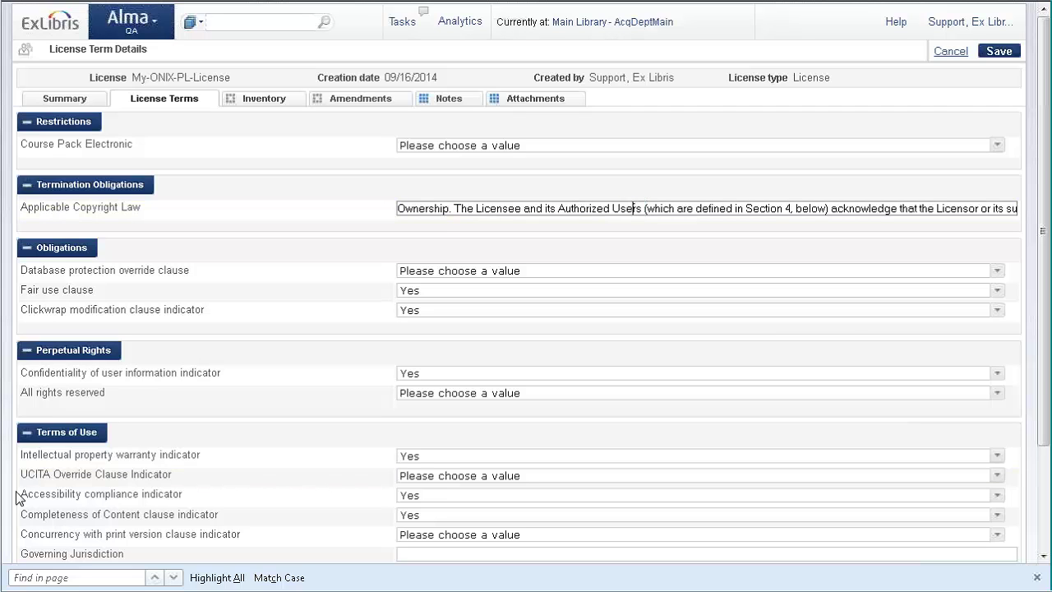
- Switch to Notepad++ and search the license XML for the copied phrase "The Licensee and its Authorized Users"
{"action": "key", "text": "alt+Tab"}
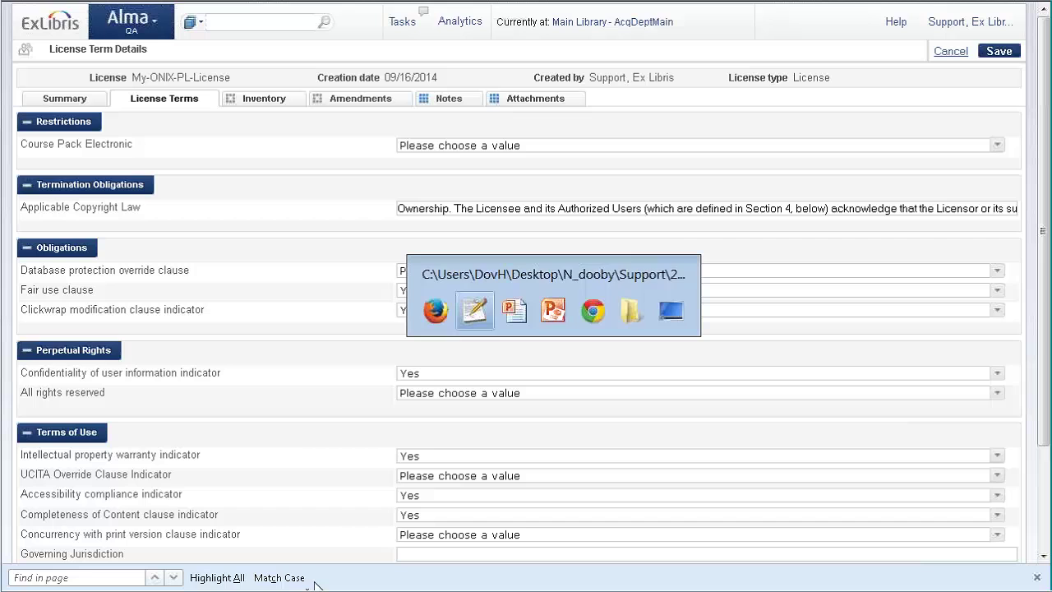
{"action": "key", "text": "alt+Tab"}
{"action": "key", "text": "alt+Tab"}
{"action": "key", "text": "alt+Tab"}
{"action": "key", "text": "alt+Tab"}
{"action": "key", "text": "alt+Tab"}
{"action": "key", "text": "alt+Tab"}
{"action": "key", "text": "alt+Tab"}
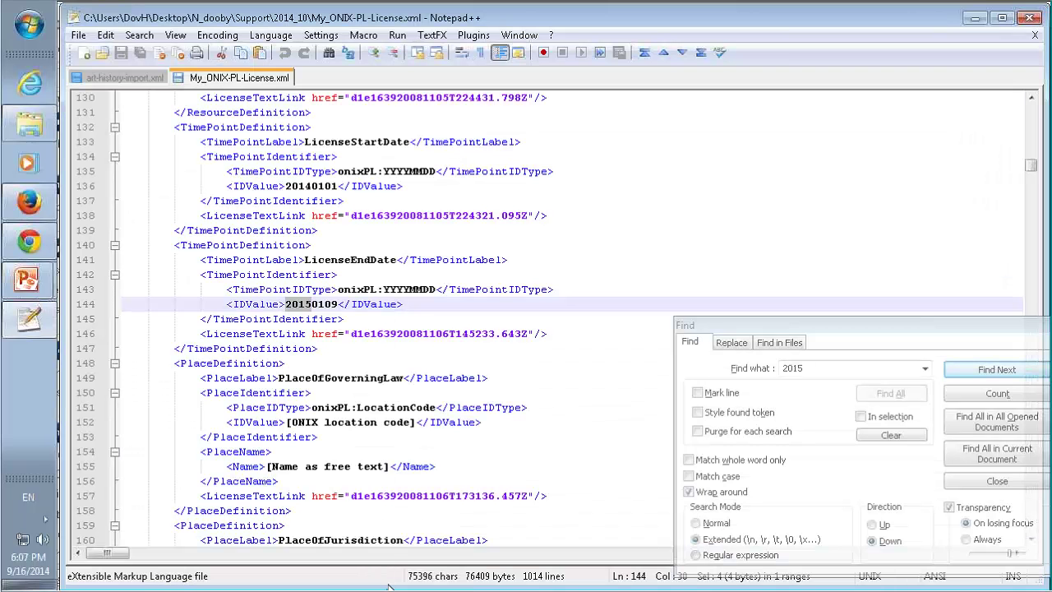
{"action": "key", "text": "ctrl+v"}
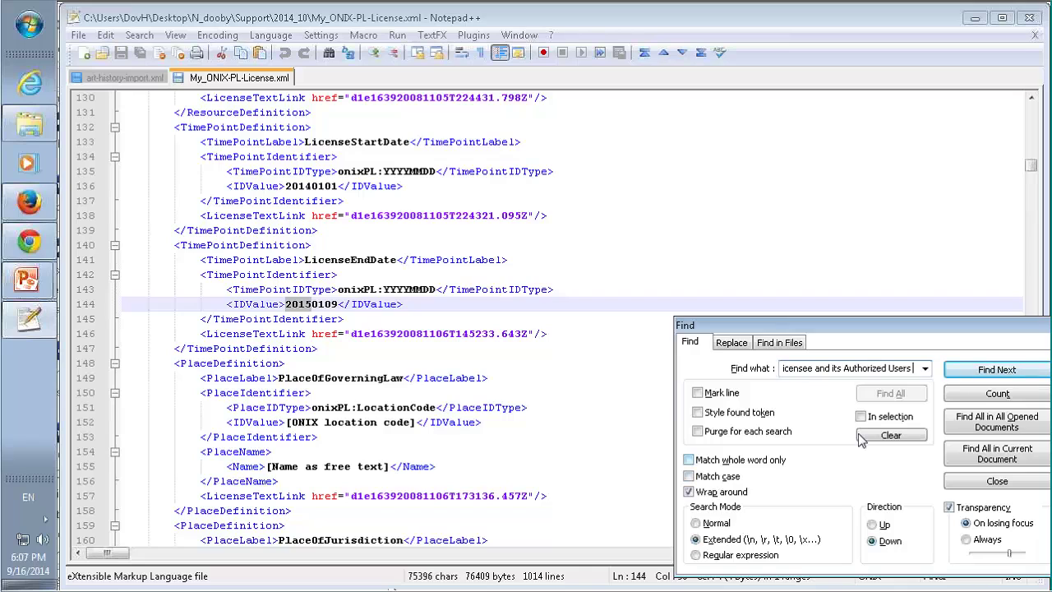
{"action": "left_click", "coordinate": [996, 370]}
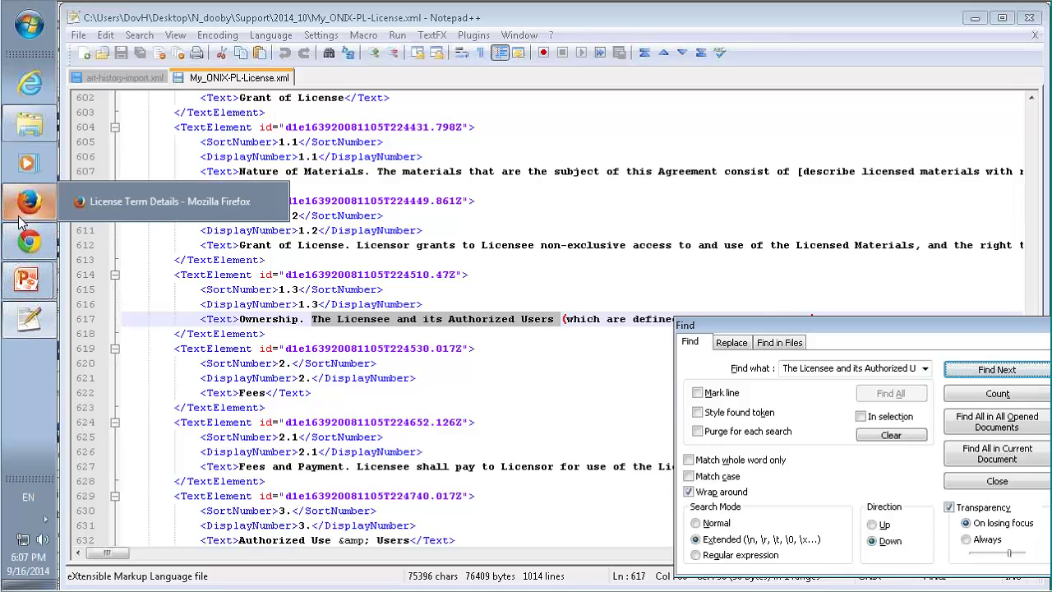
- Return to Alma in Firefox, view the Scholarly sharing options while keeping Permitted, and highlight that term's label
{"action": "mouse_move", "coordinate": [28, 123]}
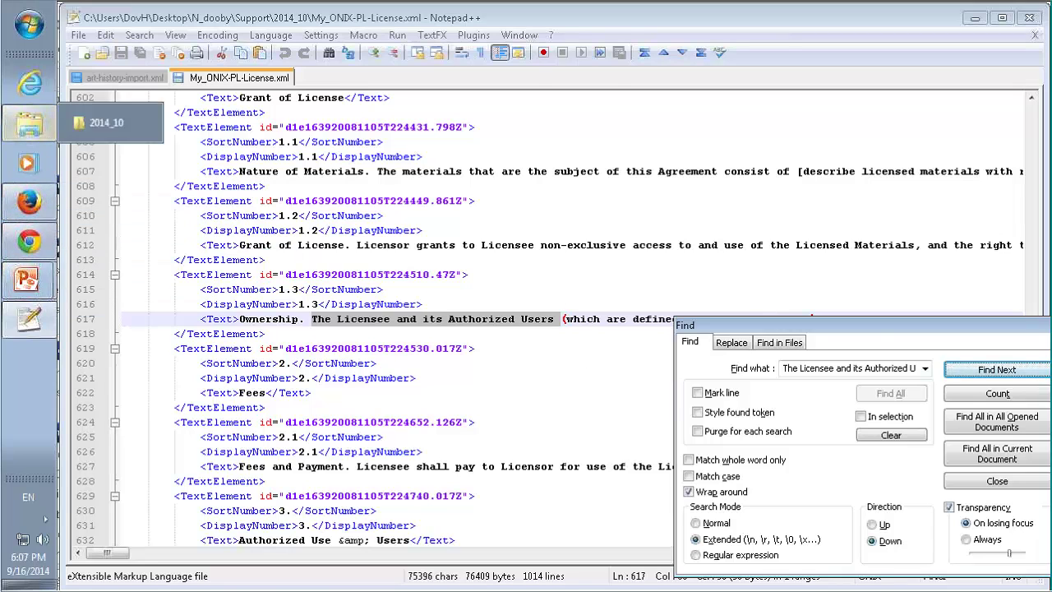
{"action": "left_click", "coordinate": [28, 201]}
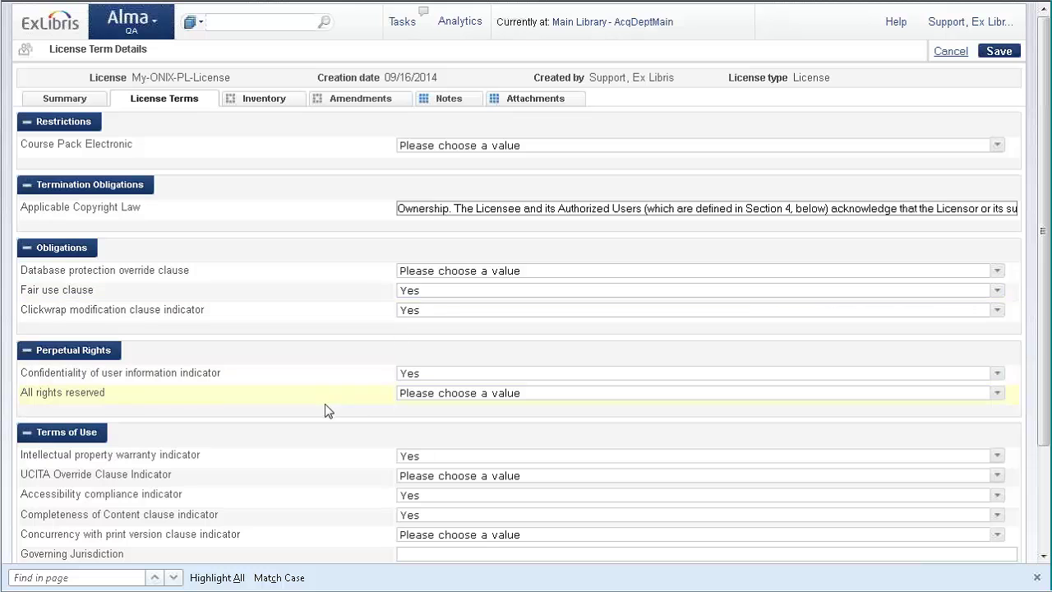
{"action": "scroll", "coordinate": [324, 403], "scroll_direction": "down", "scroll_amount": 3}
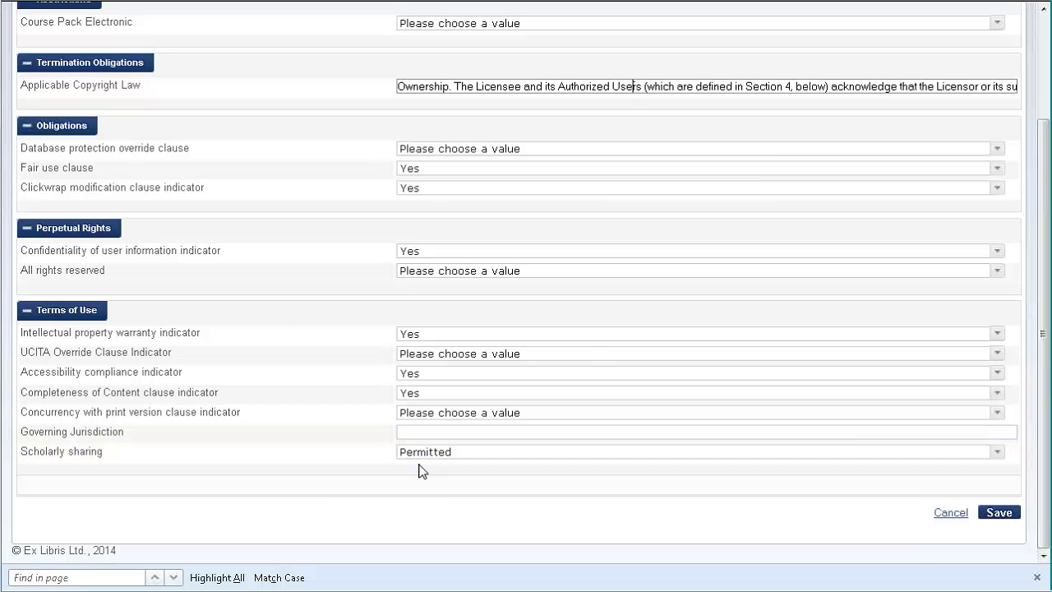
{"action": "left_click", "coordinate": [996, 452]}
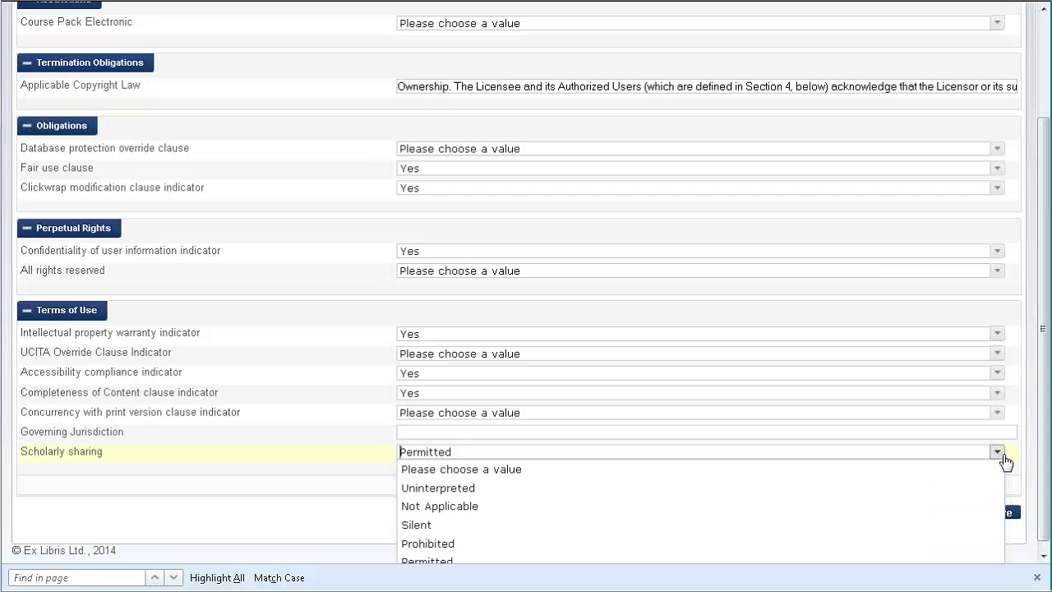
{"action": "scroll", "coordinate": [383, 488], "scroll_direction": "down", "scroll_amount": 1}
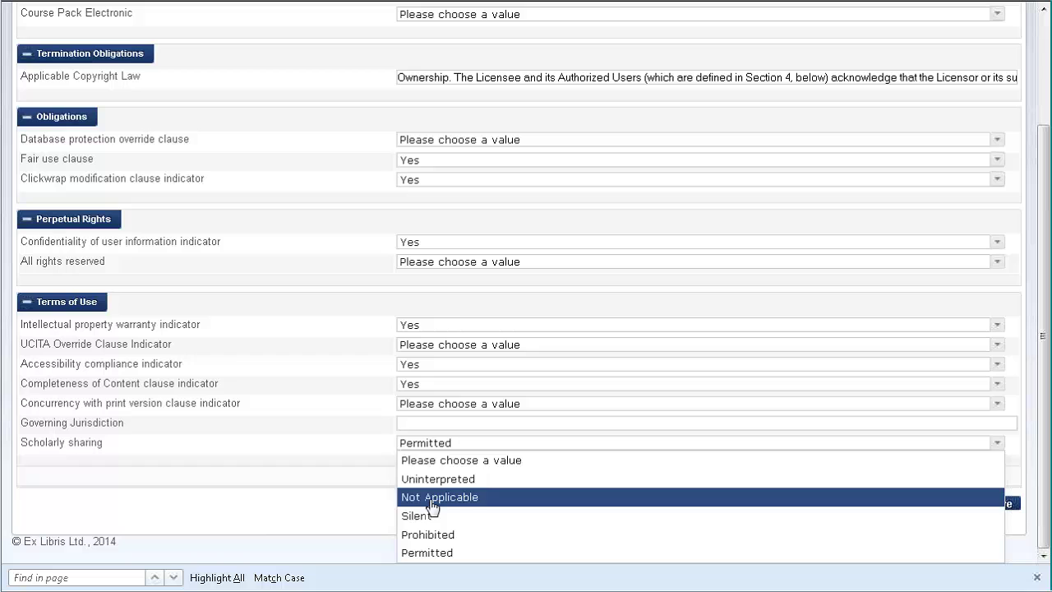
{"action": "left_click", "coordinate": [453, 556]}
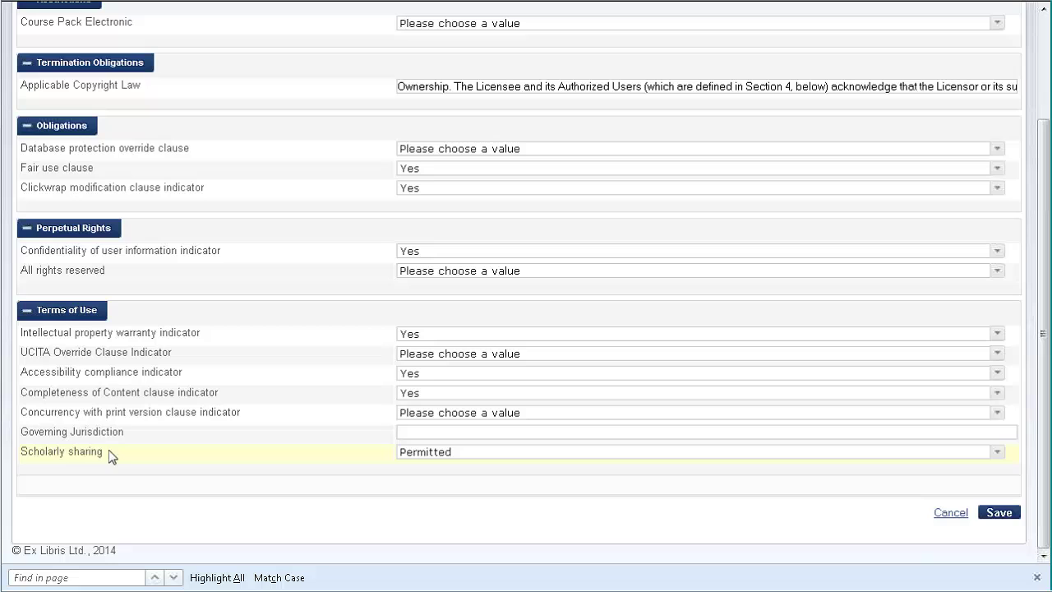
{"action": "left_click_drag", "start_coordinate": [109, 450], "coordinate": [23, 450]}
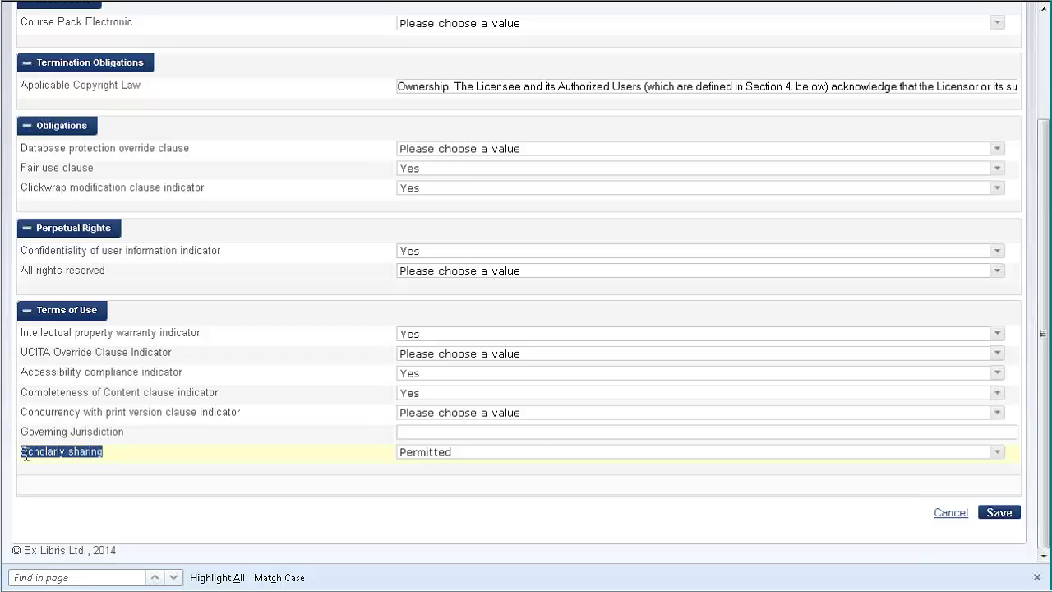
- Clear the Scholarly sharing label highlight, switch to the PowerPoint presentation and review the slides mapping ONIX-PL fields to Alma fields
{"action": "left_click", "coordinate": [72, 461]}
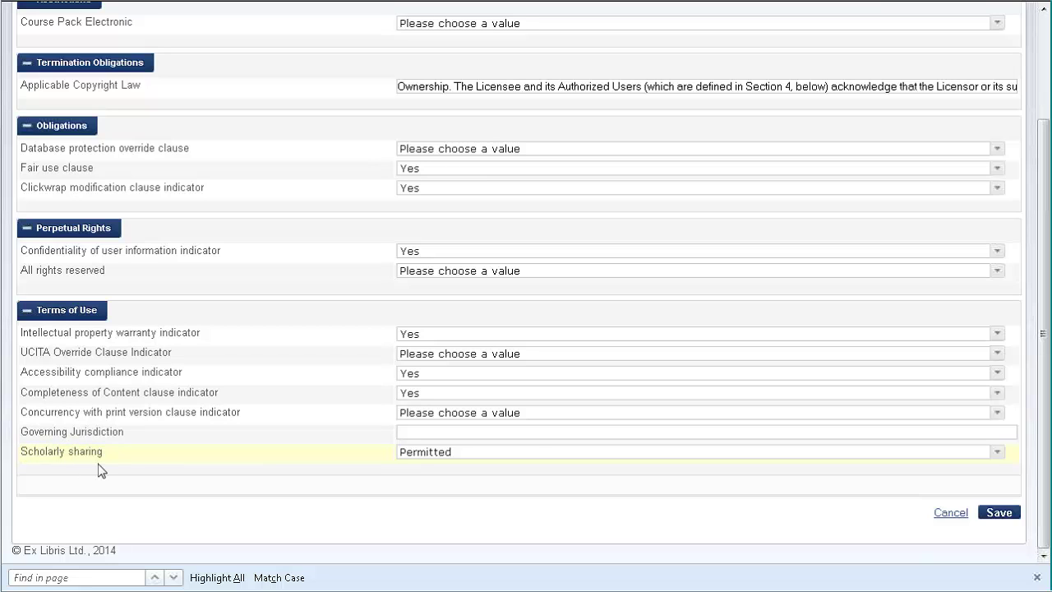
{"action": "key", "text": "alt+Tab"}
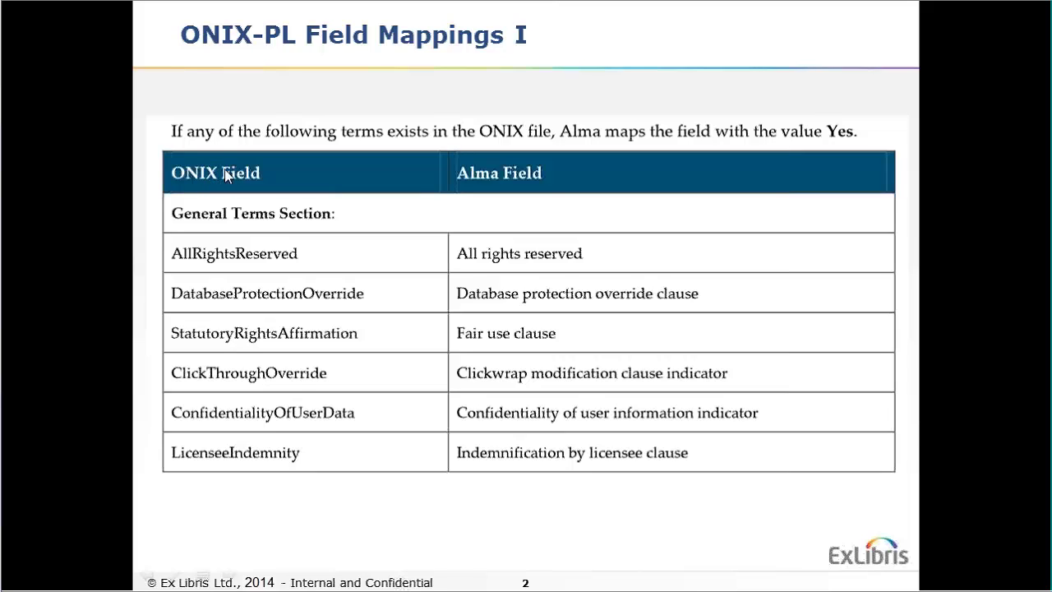
{"action": "left_click", "coordinate": [446, 277]}
{"action": "left_click", "coordinate": [444, 272]}
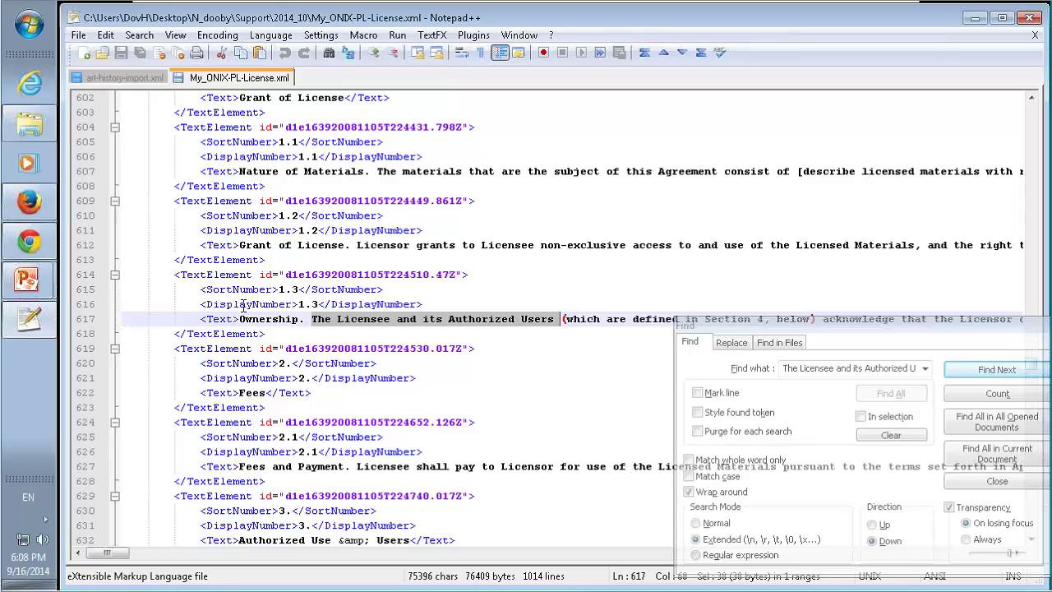
- Search the license XML in Notepad++ for "supply"
{"action": "type", "text": "supply"}
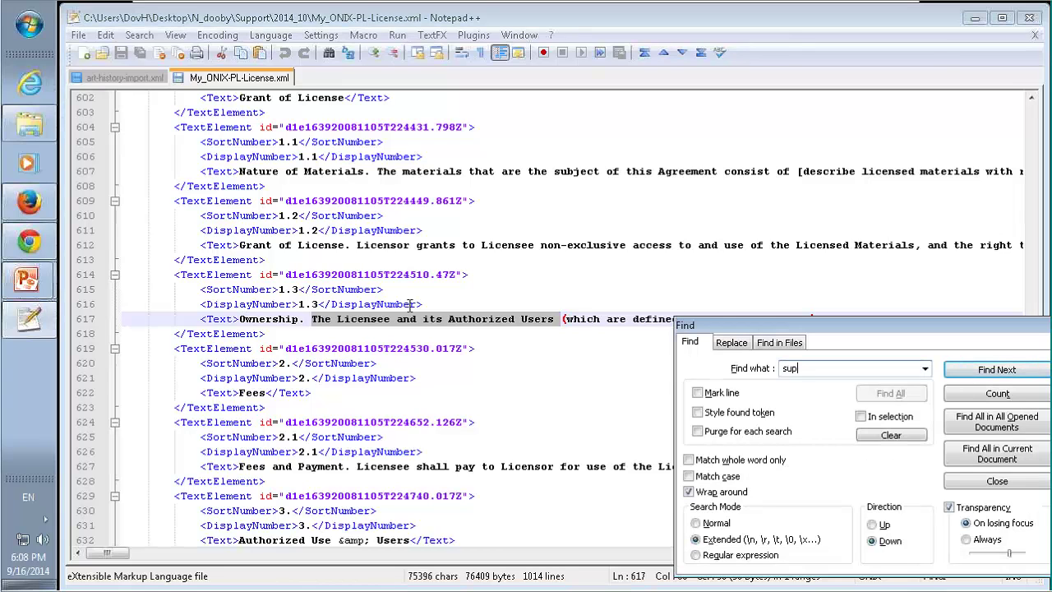
{"action": "left_click", "coordinate": [1017, 370]}
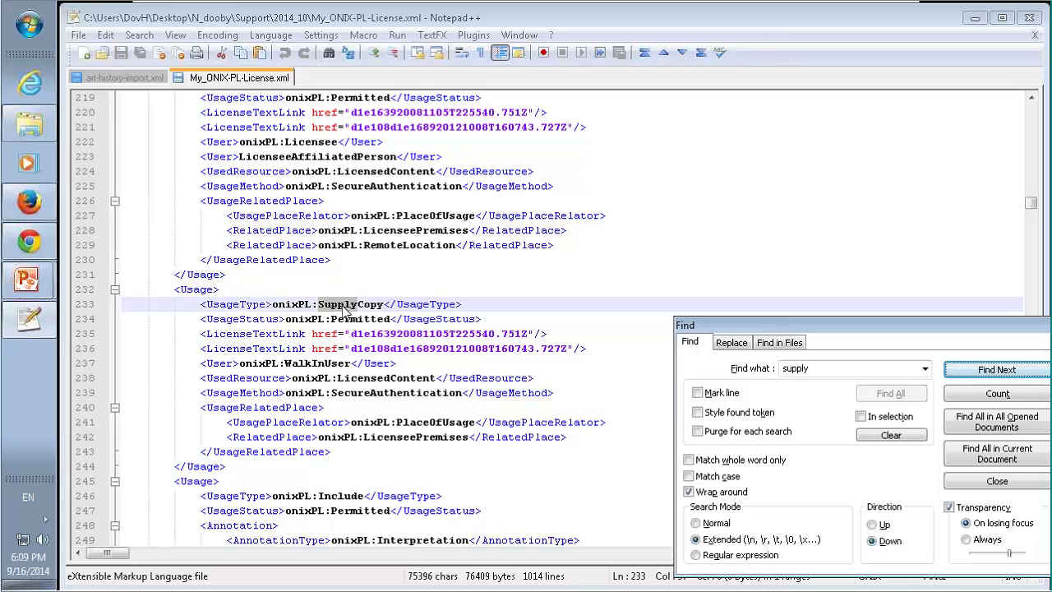
- Return to Alma in Firefox, view the license's attachments and check the actions available for the attached XML file
{"action": "left_click", "coordinate": [30, 215]}
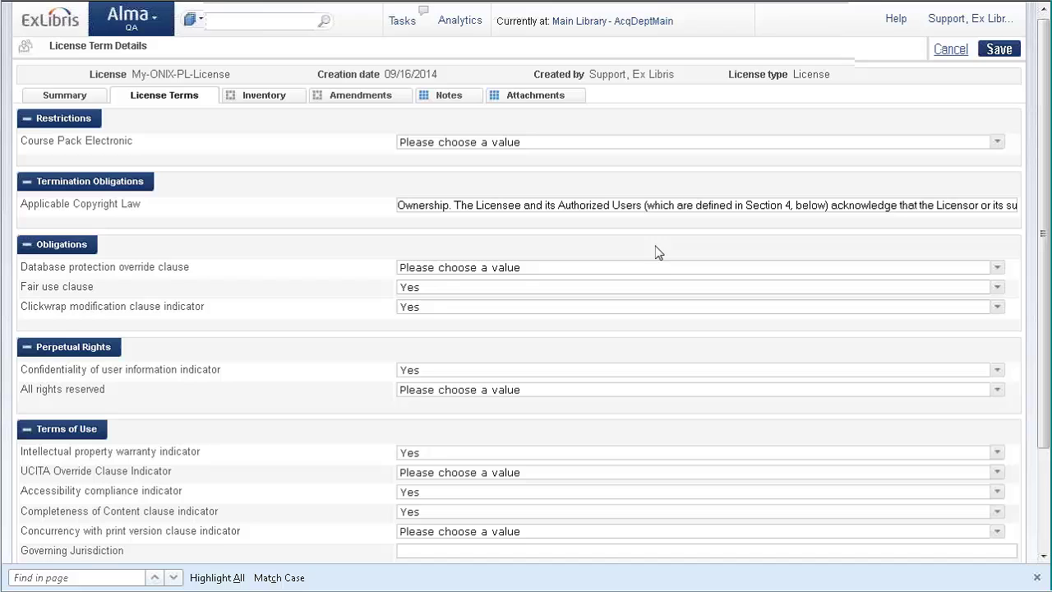
{"action": "scroll", "coordinate": [658, 246], "scroll_direction": "up", "scroll_amount": 3}
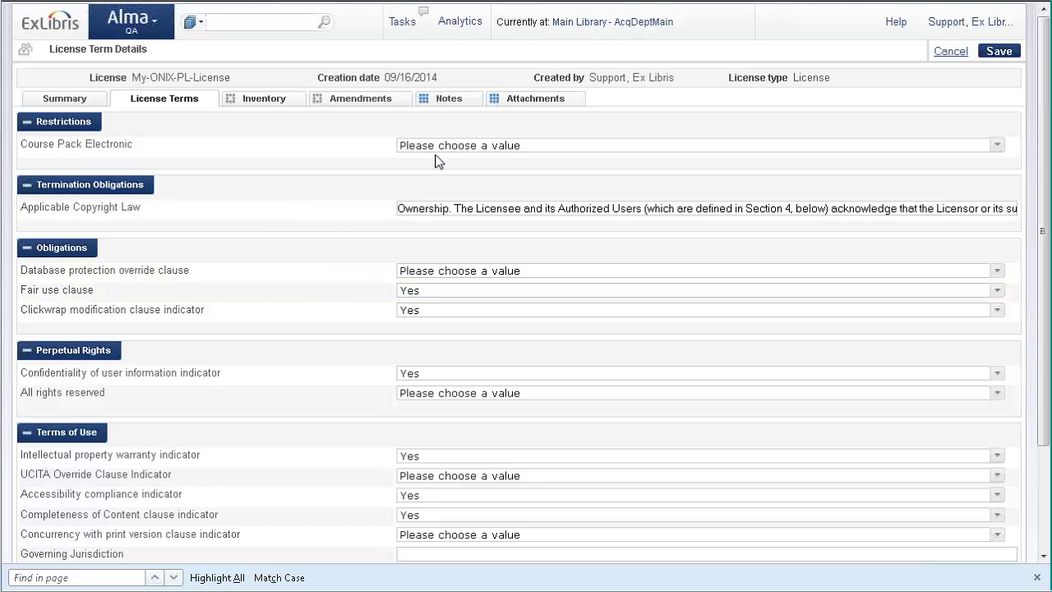
{"action": "left_click", "coordinate": [532, 100]}
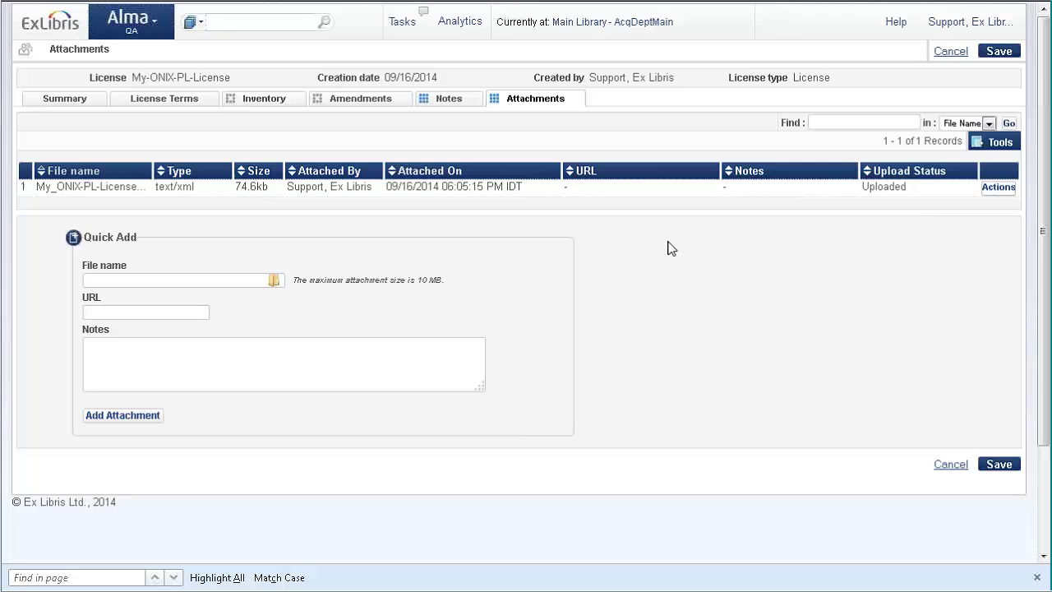
{"action": "left_click", "coordinate": [998, 191]}
{"action": "left_click", "coordinate": [995, 190]}
- Reopen the license terms and review the restrictions, termination obligations, obligations, perpetual rights and terms of use
{"action": "left_click", "coordinate": [186, 103]}
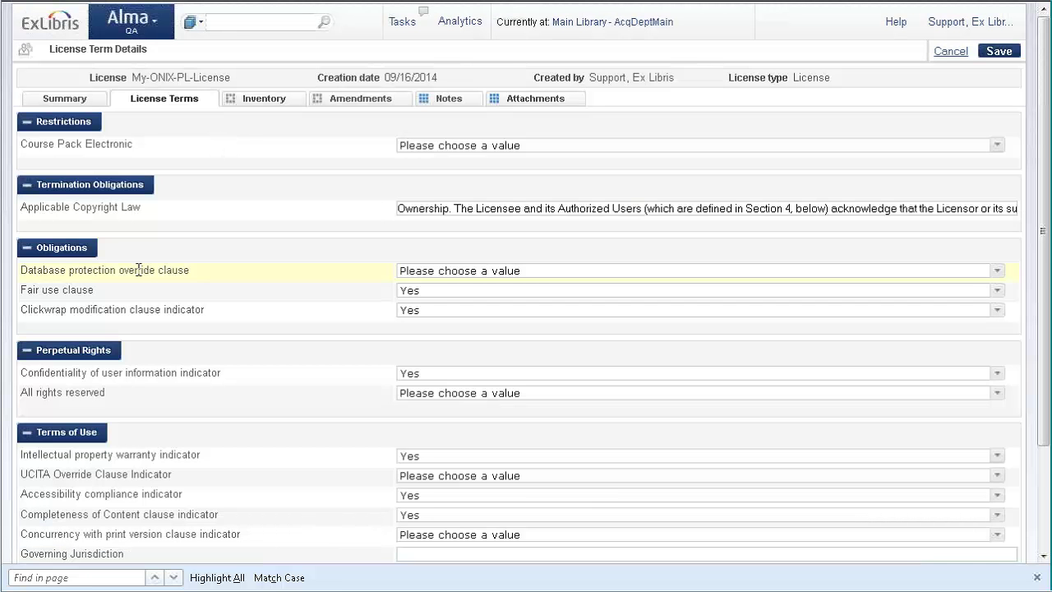
{"action": "scroll", "coordinate": [137, 286], "scroll_direction": "down", "scroll_amount": 3}
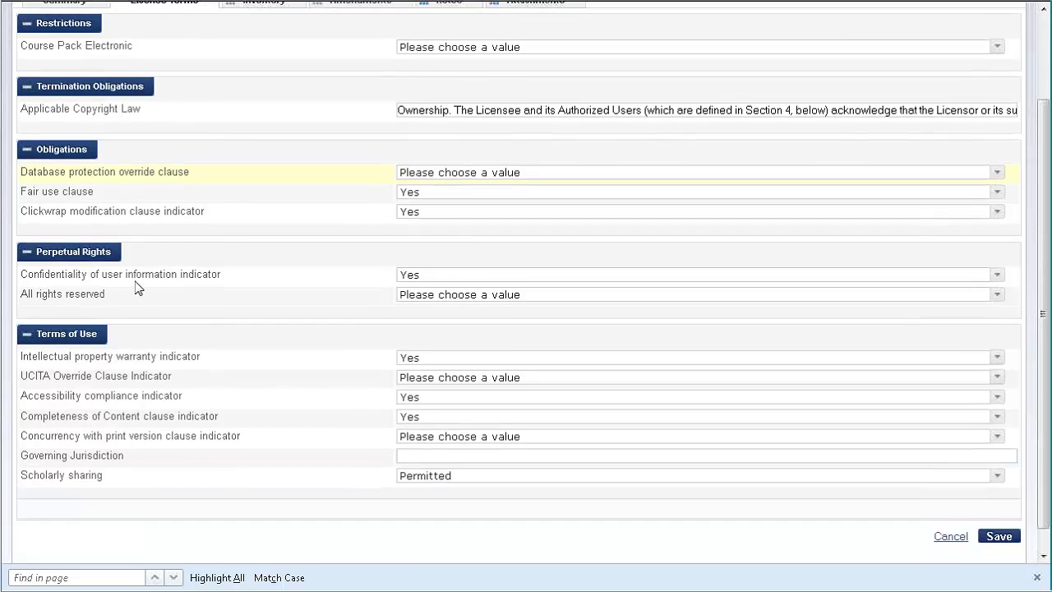
{"action": "scroll", "coordinate": [137, 287], "scroll_direction": "up", "scroll_amount": 3}
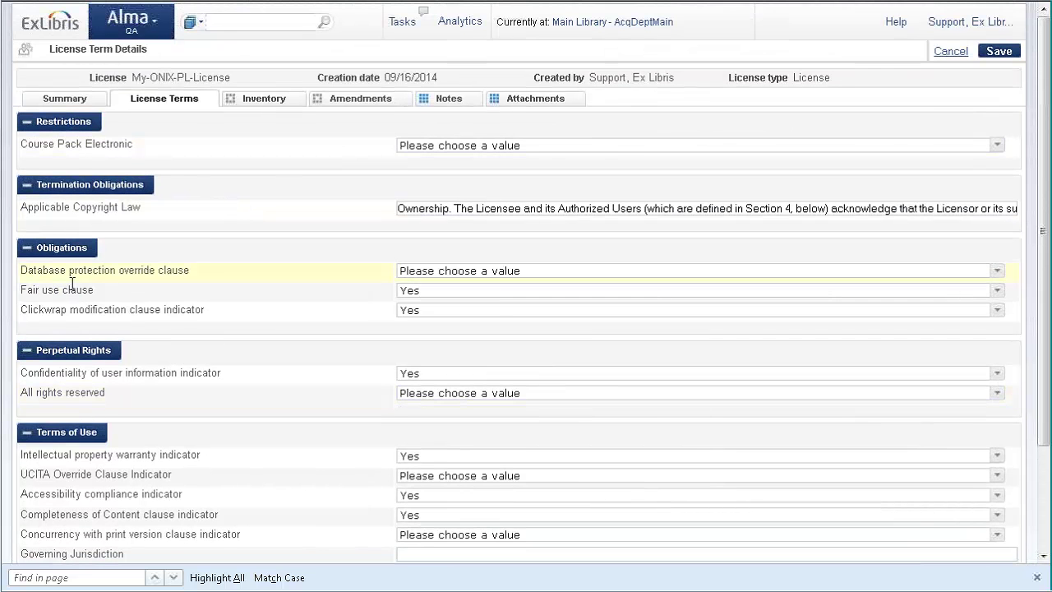
{"action": "scroll", "coordinate": [94, 369], "scroll_direction": "down", "scroll_amount": 3}
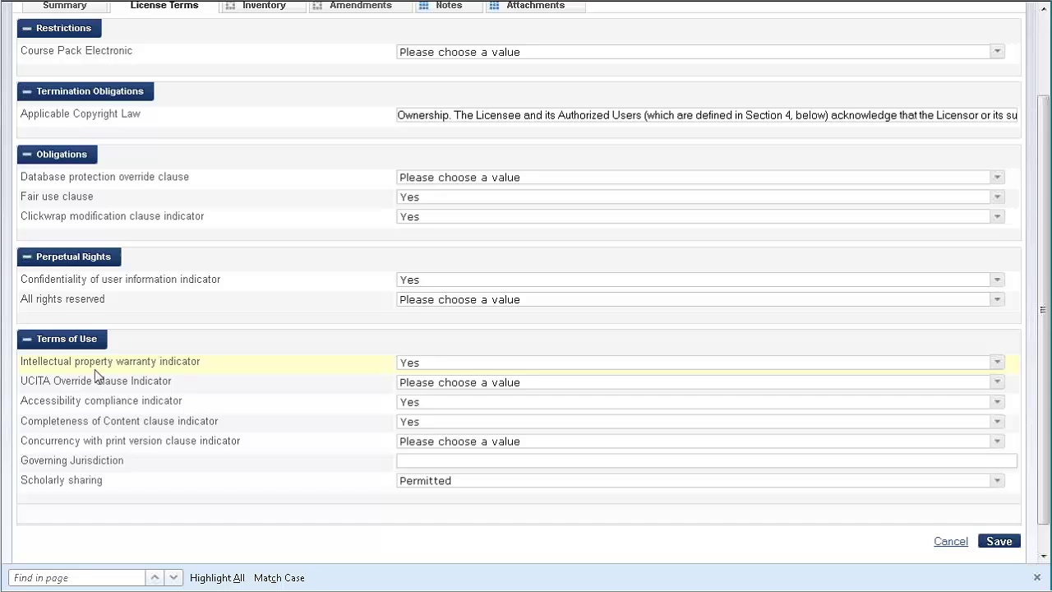
{"action": "scroll", "coordinate": [96, 375], "scroll_direction": "up", "scroll_amount": 3}
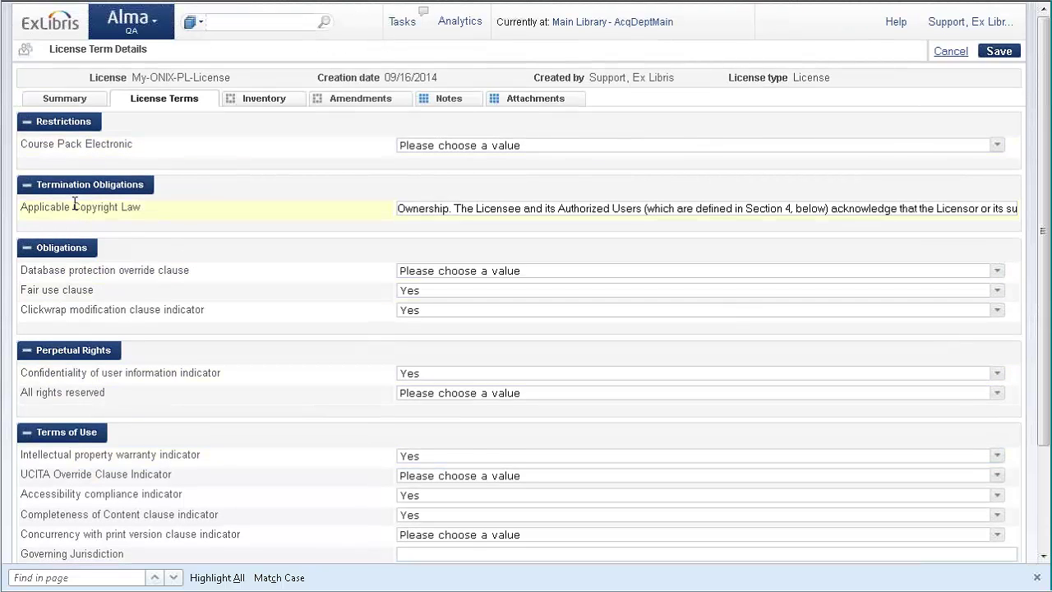
{"action": "scroll", "coordinate": [92, 337], "scroll_direction": "down", "scroll_amount": 3}
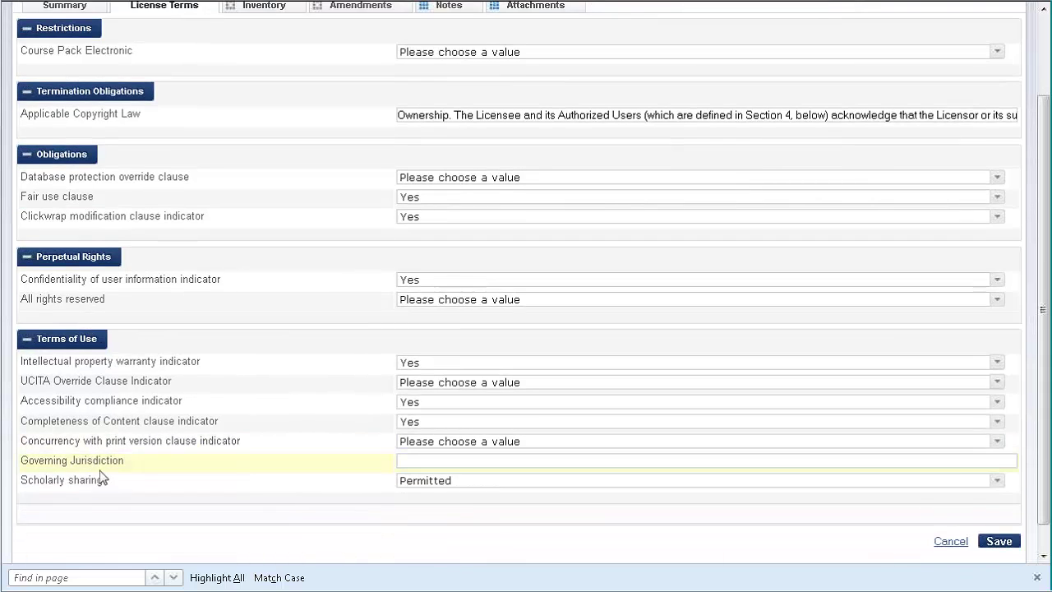
{"action": "scroll", "coordinate": [113, 363], "scroll_direction": "up", "scroll_amount": 3}
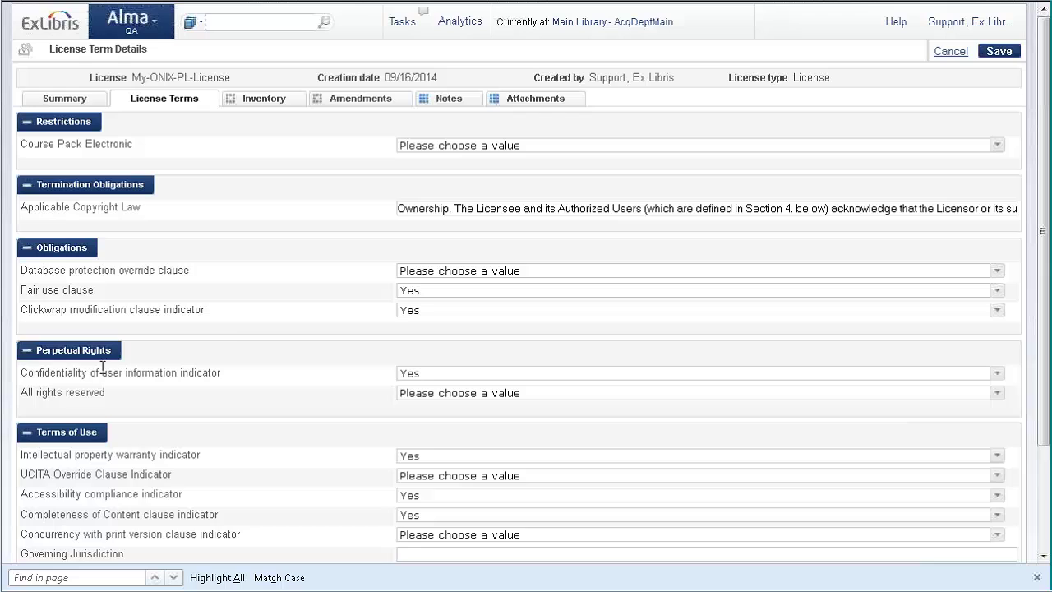
{"action": "scroll", "coordinate": [229, 345], "scroll_direction": "down", "scroll_amount": 3}
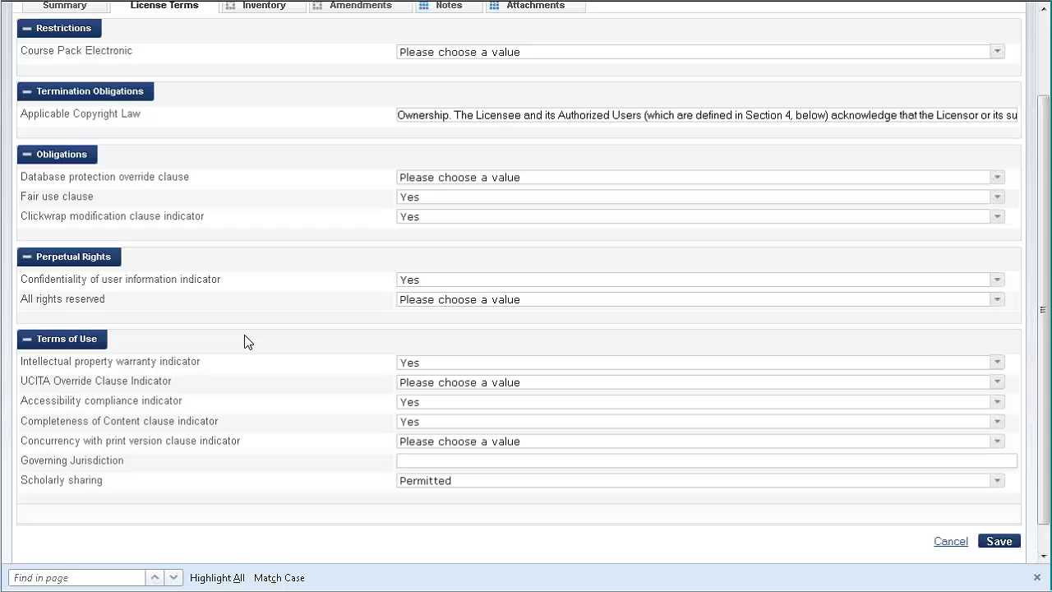
{"action": "scroll", "coordinate": [243, 342], "scroll_direction": "up", "scroll_amount": 3}
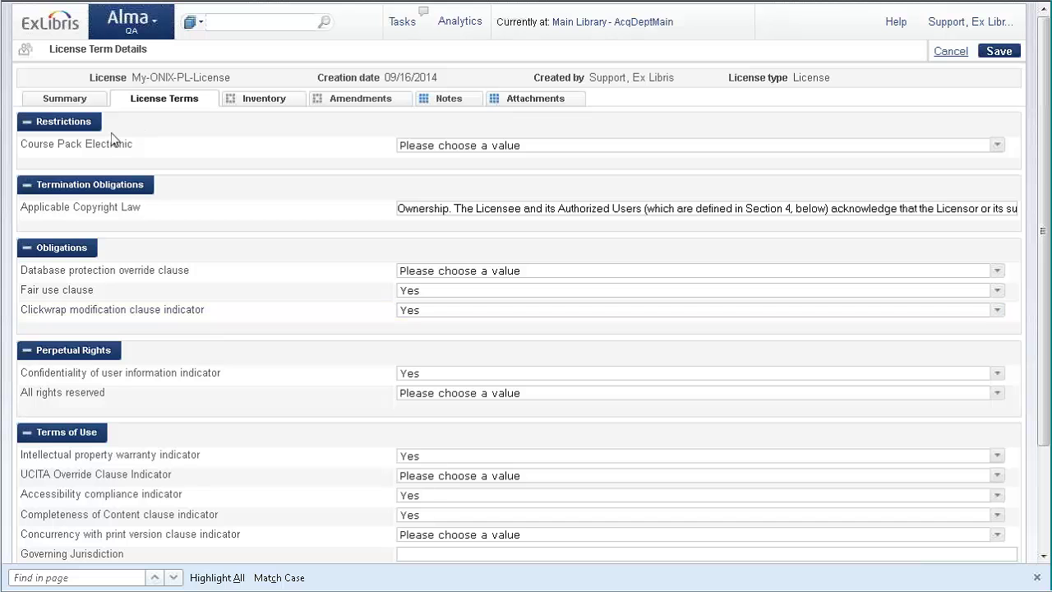
- Open the Terms Type mapping table for licenses in the Acquisitions configuration
{"action": "mouse_move", "coordinate": [161, 22]}
{"action": "left_click", "coordinate": [153, 30]}
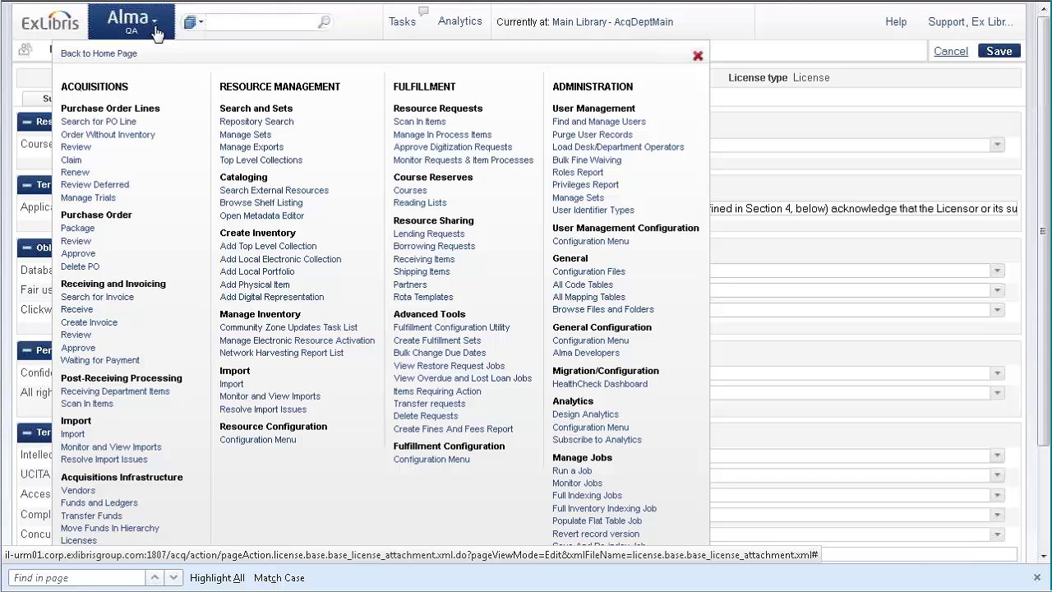
{"action": "scroll", "coordinate": [93, 413], "scroll_direction": "down", "scroll_amount": 3}
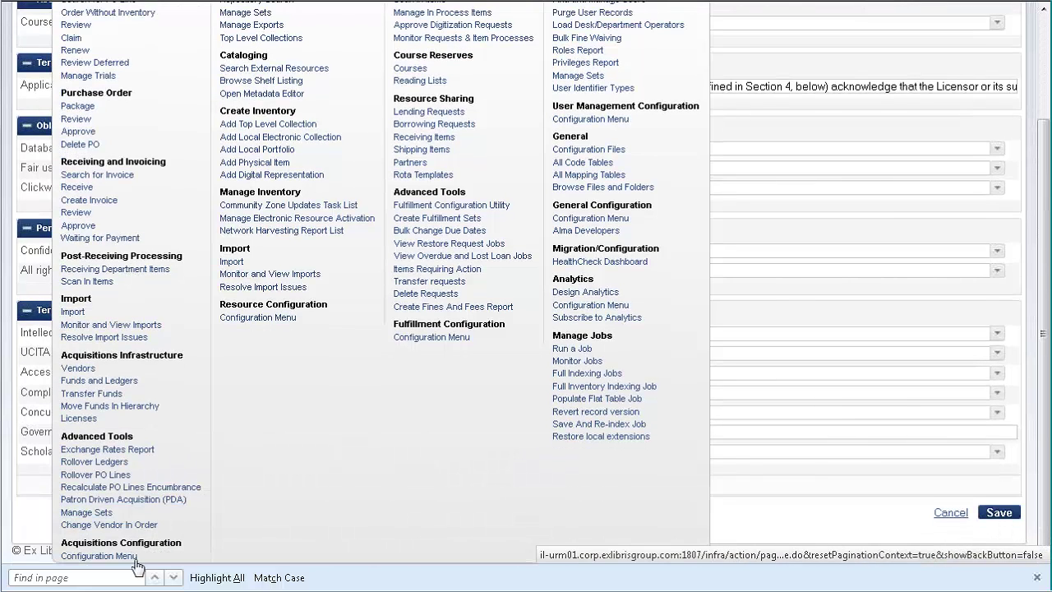
{"action": "left_click", "coordinate": [89, 557]}
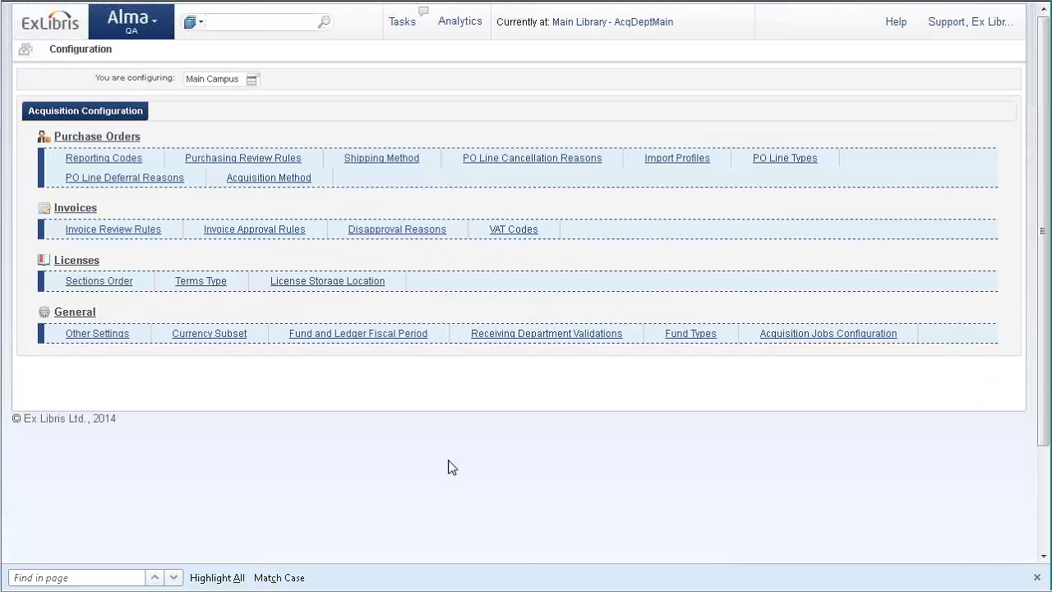
{"action": "left_click", "coordinate": [203, 287]}
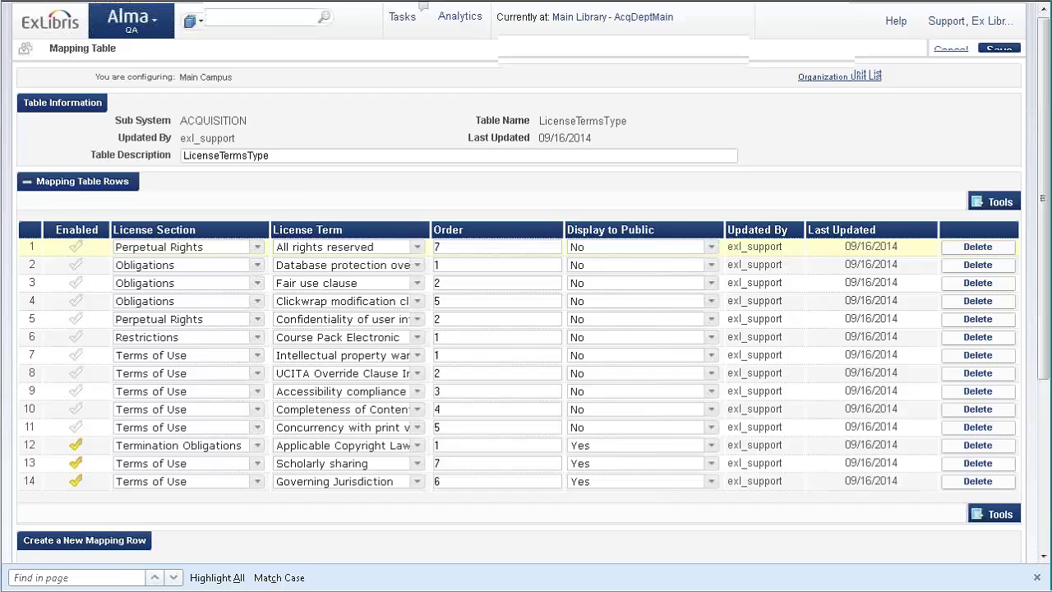
- Review the mapping rows, set the new row's License Section to Terms of Use, and view its available License Term options
{"action": "scroll", "coordinate": [279, 248], "scroll_direction": "down", "scroll_amount": 4}
{"action": "scroll", "coordinate": [279, 248], "scroll_direction": "up", "scroll_amount": 2}
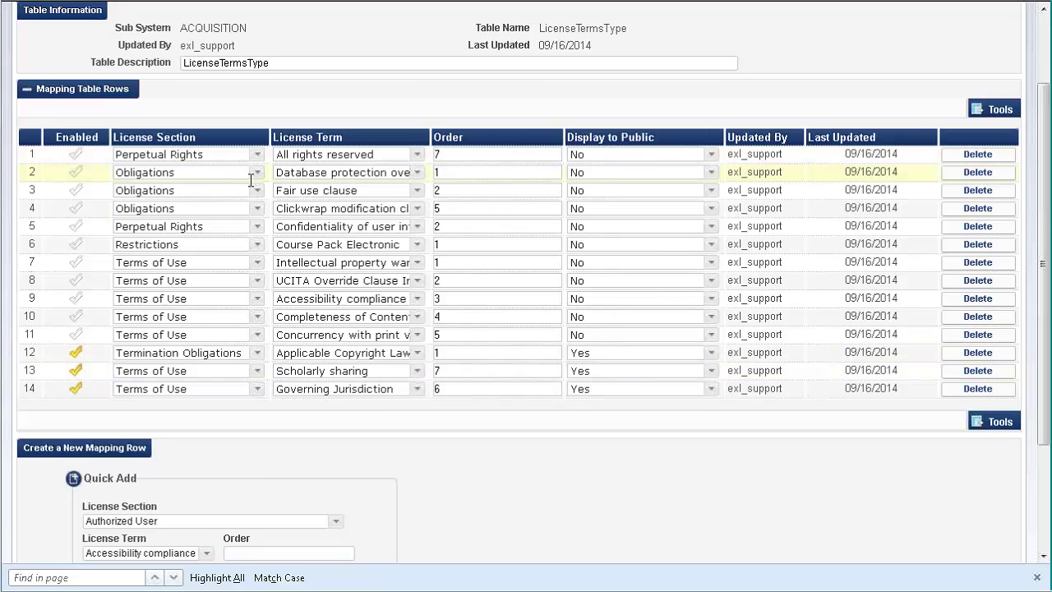
{"action": "scroll", "coordinate": [291, 114], "scroll_direction": "up", "scroll_amount": 2}
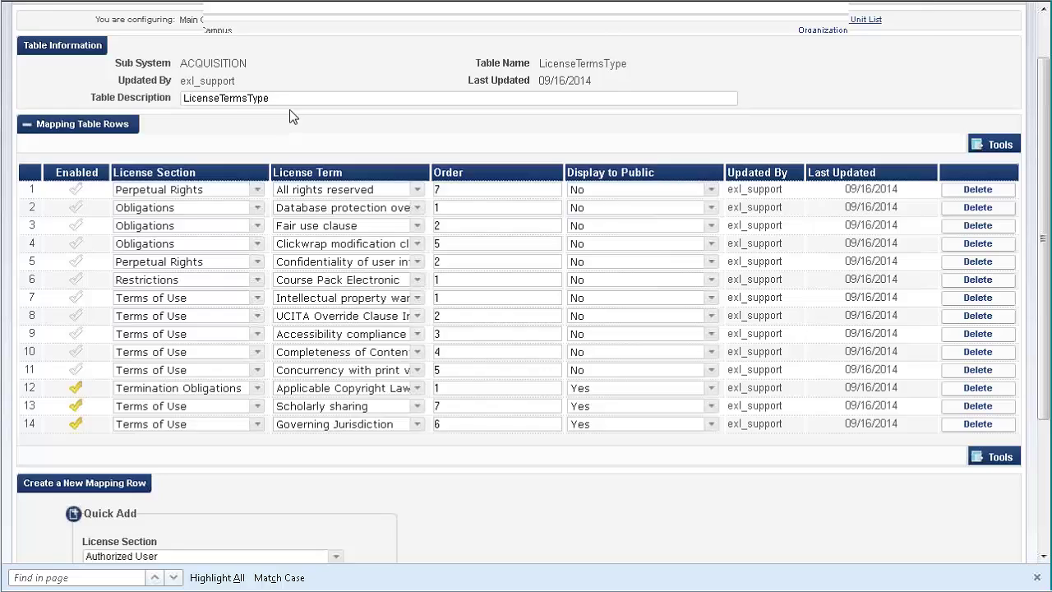
{"action": "scroll", "coordinate": [271, 255], "scroll_direction": "down", "scroll_amount": 4}
{"action": "scroll", "coordinate": [275, 262], "scroll_direction": "down", "scroll_amount": 1}
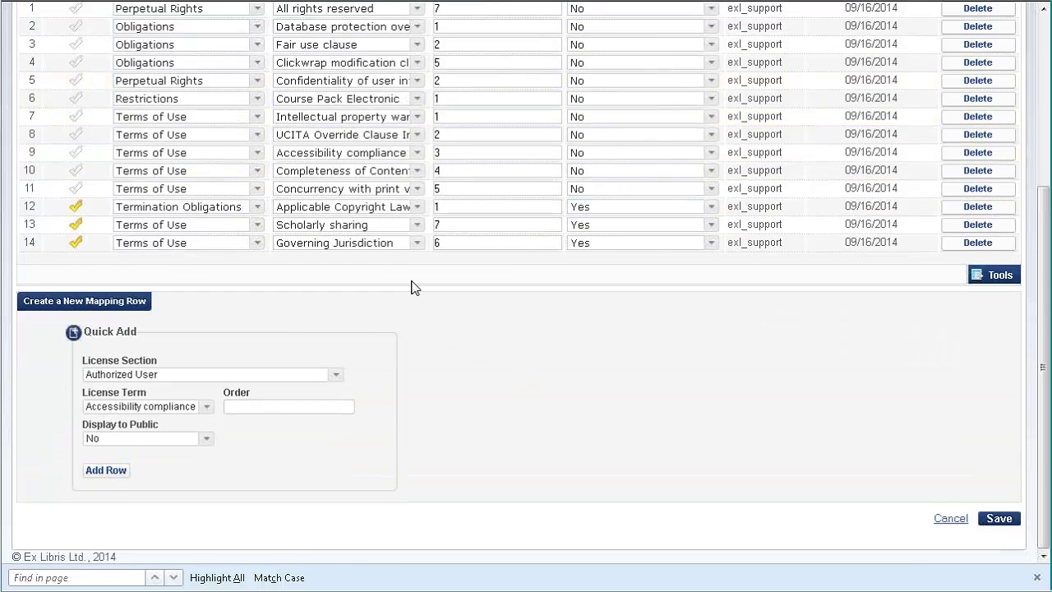
{"action": "left_click", "coordinate": [337, 375]}
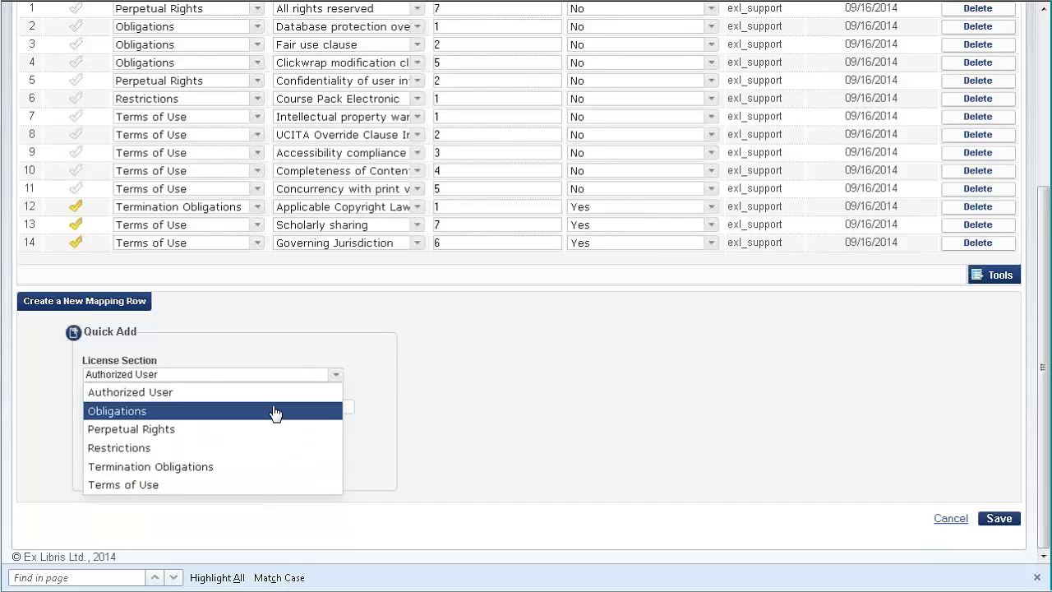
{"action": "left_click", "coordinate": [189, 487]}
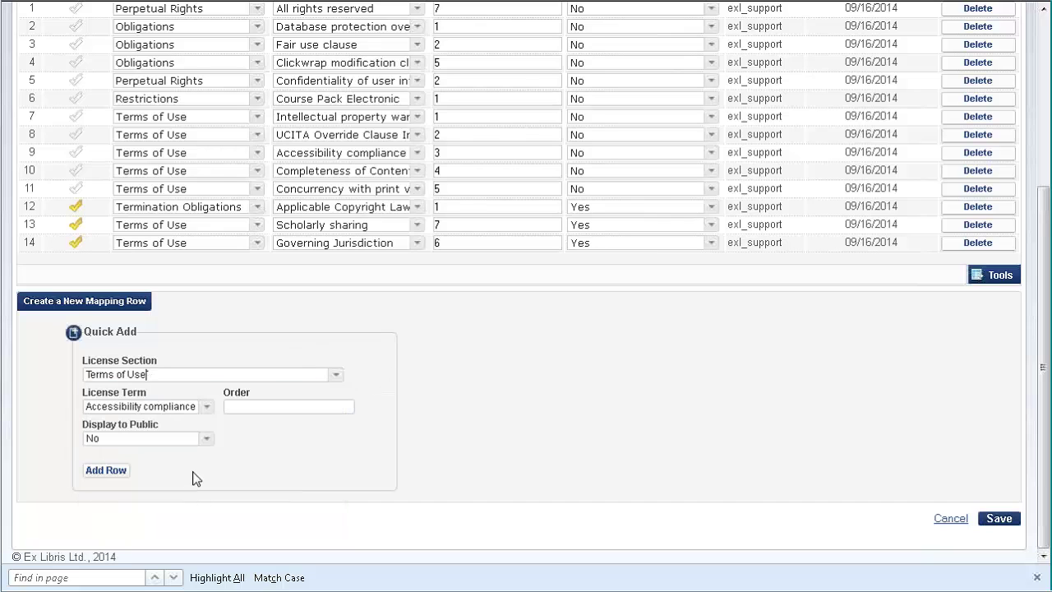
{"action": "left_click", "coordinate": [205, 412]}
{"action": "mouse_move", "coordinate": [397, 433]}
{"action": "left_mouse_down"}
{"action": "mouse_move", "coordinate": [391, 524]}
{"action": "mouse_move", "coordinate": [392, 422]}
{"action": "left_mouse_up"}
{"action": "left_click", "coordinate": [438, 399]}
{"action": "scroll", "coordinate": [440, 399], "scroll_direction": "up", "scroll_amount": 5}
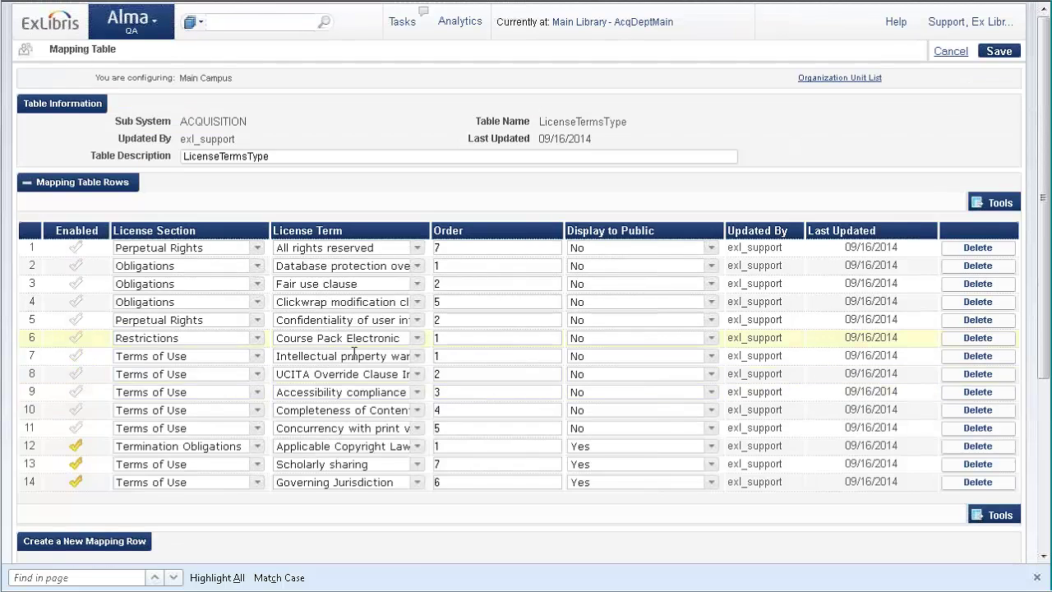